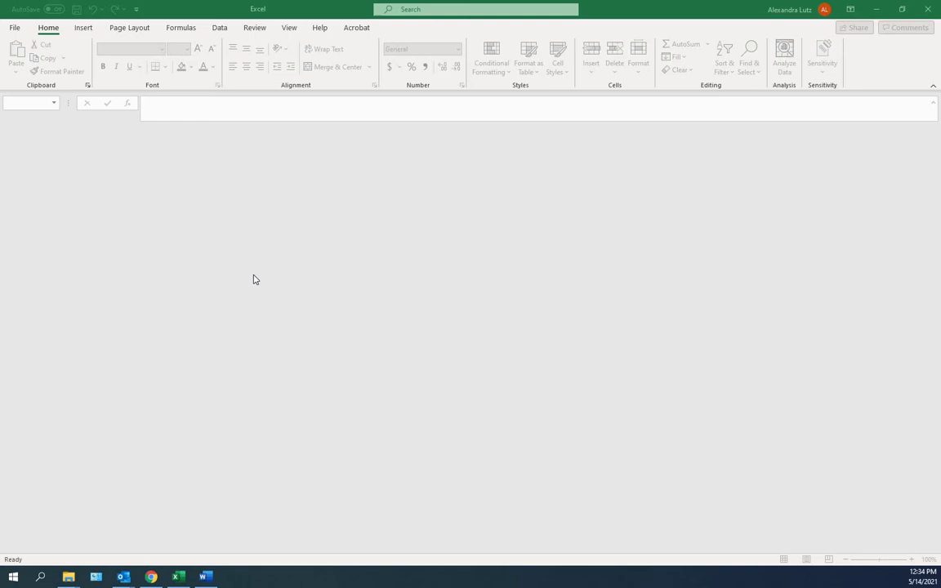
Open PreyVengPrecipitation_TC_mean1981_2020 from the RawData folder, accepting the file-format warning
click(16, 29)
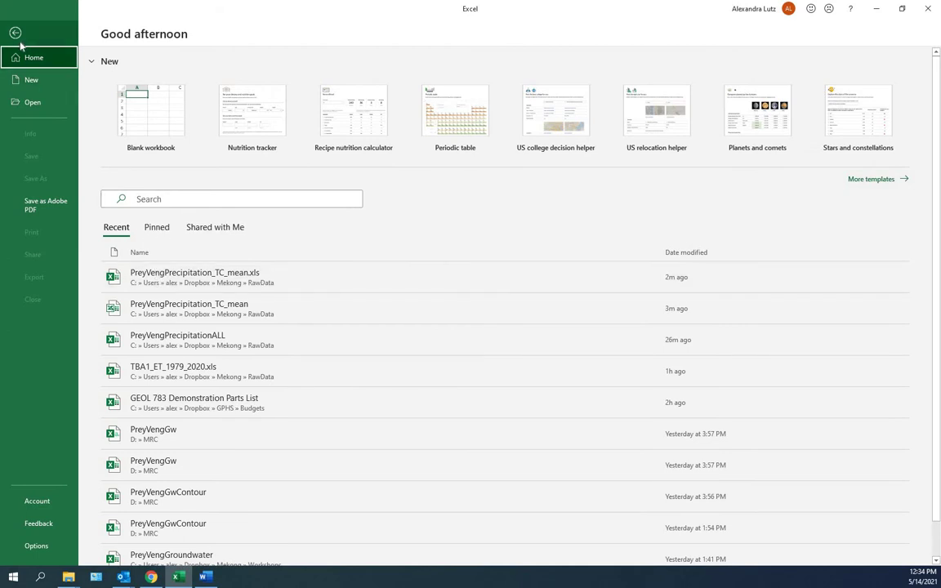
click(31, 104)
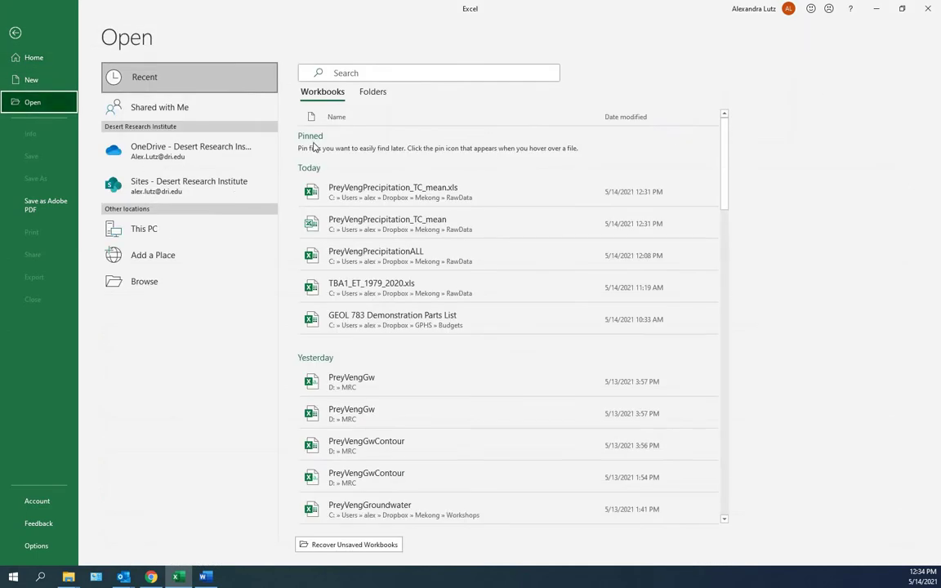
click(192, 286)
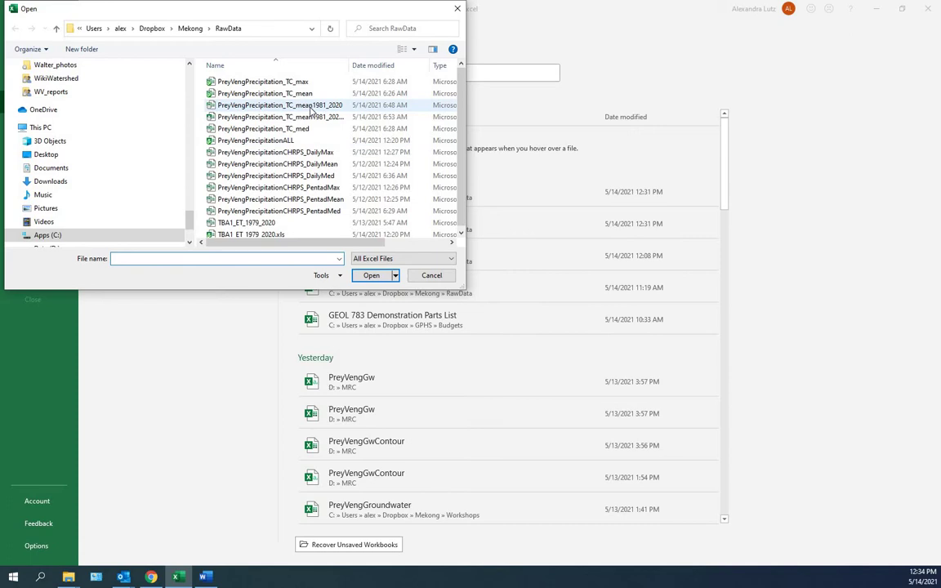
drag(466, 99, 598, 99)
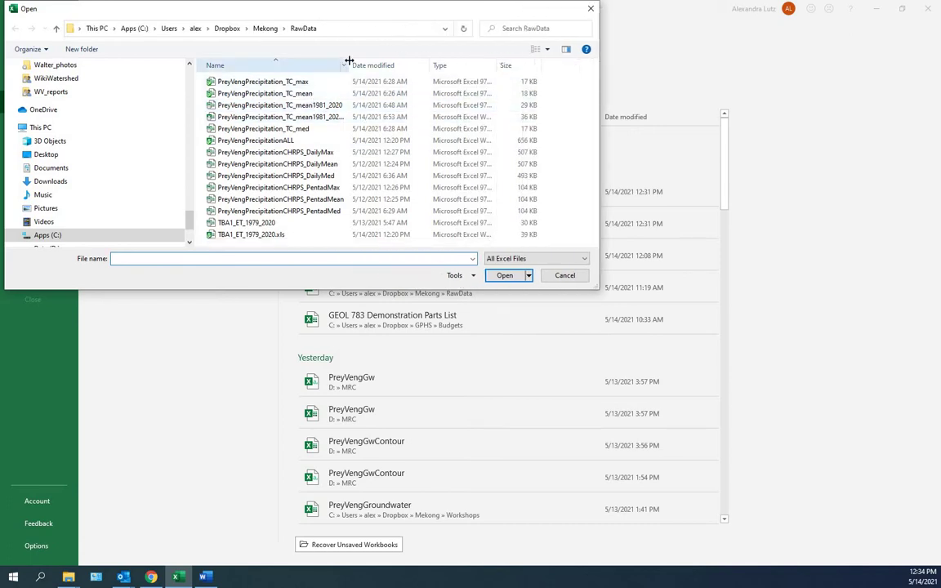
drag(351, 54, 398, 53)
click(306, 105)
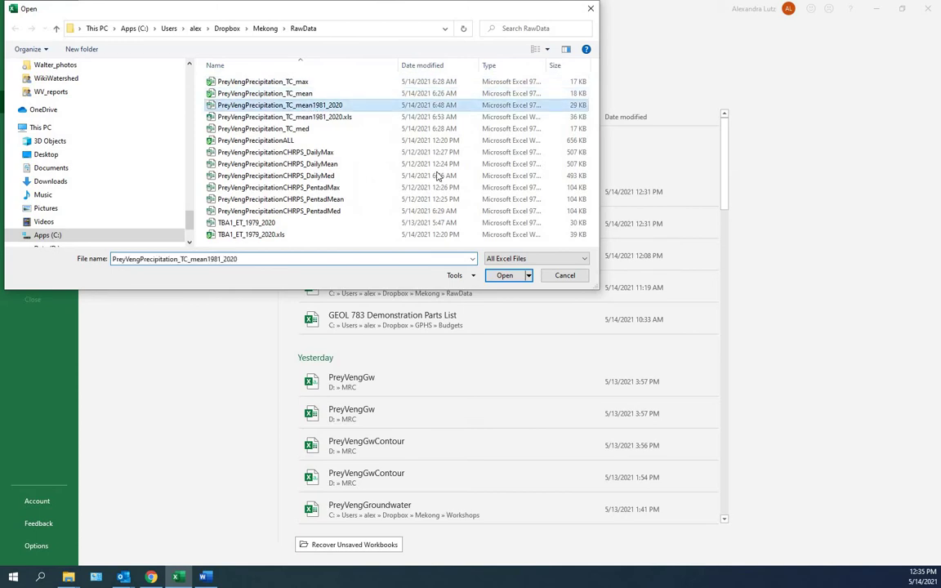
click(504, 276)
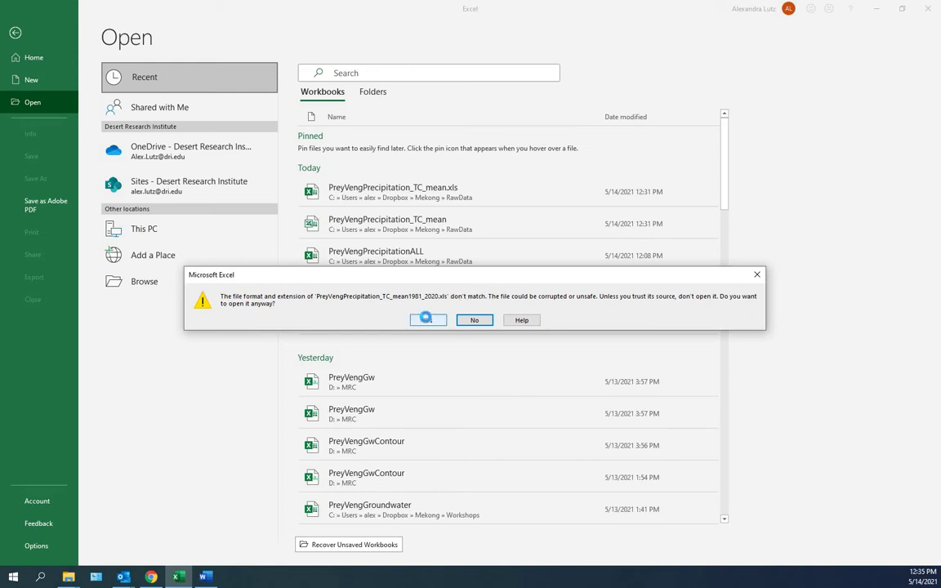
click(426, 319)
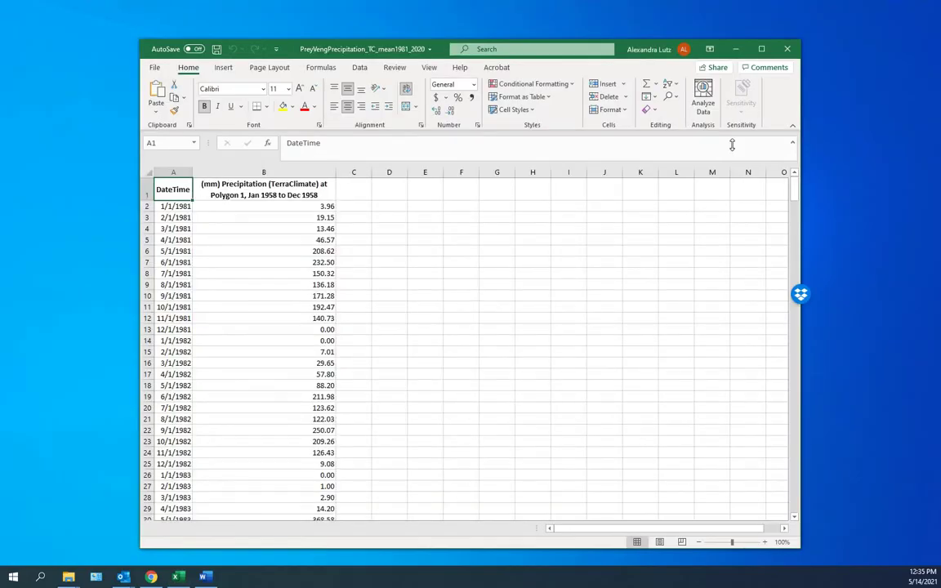
Maximize the Excel window so the precipitation workbook fills the screen
click(762, 49)
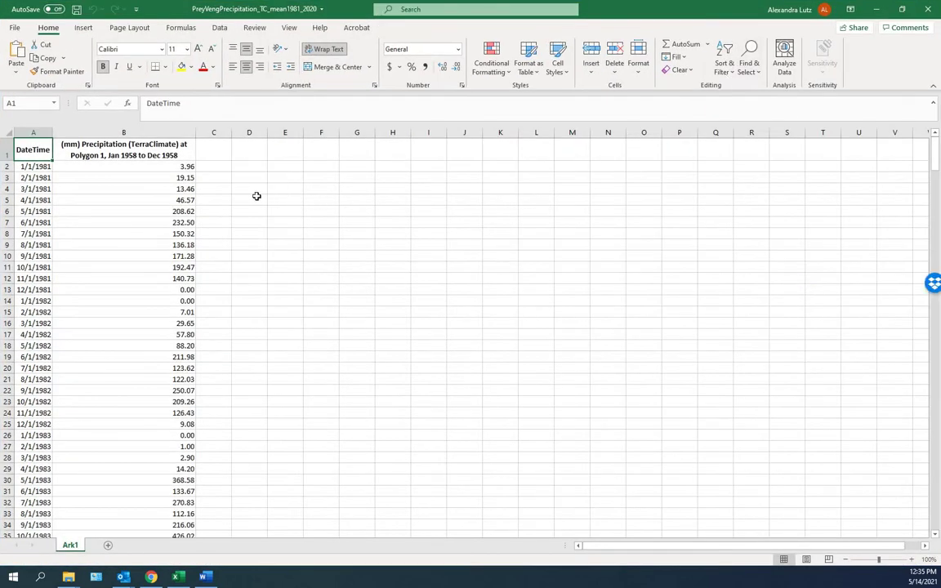
Save a copy as Excel Workbook (*.xlsx) named PreyVengPrecipitation_Mean in RawData
click(9, 28)
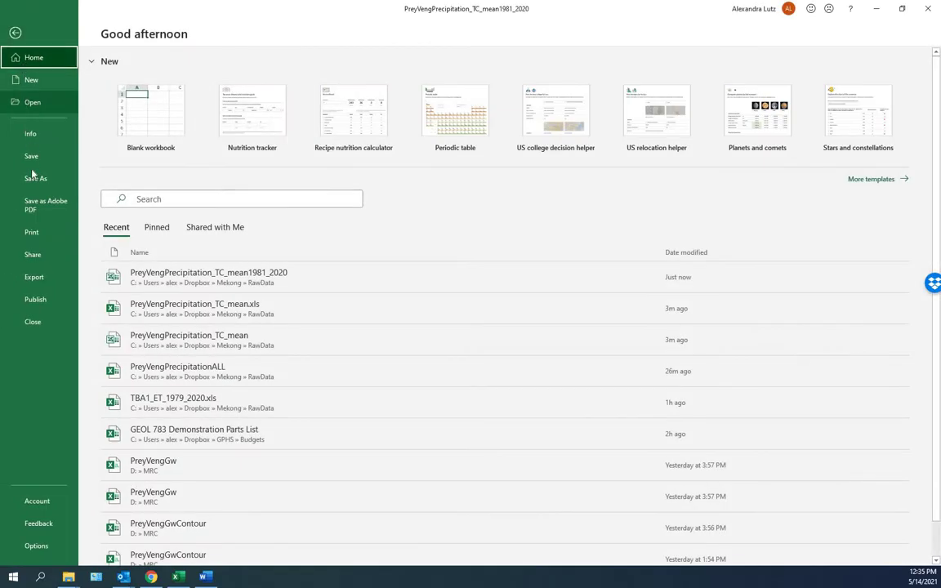
click(34, 179)
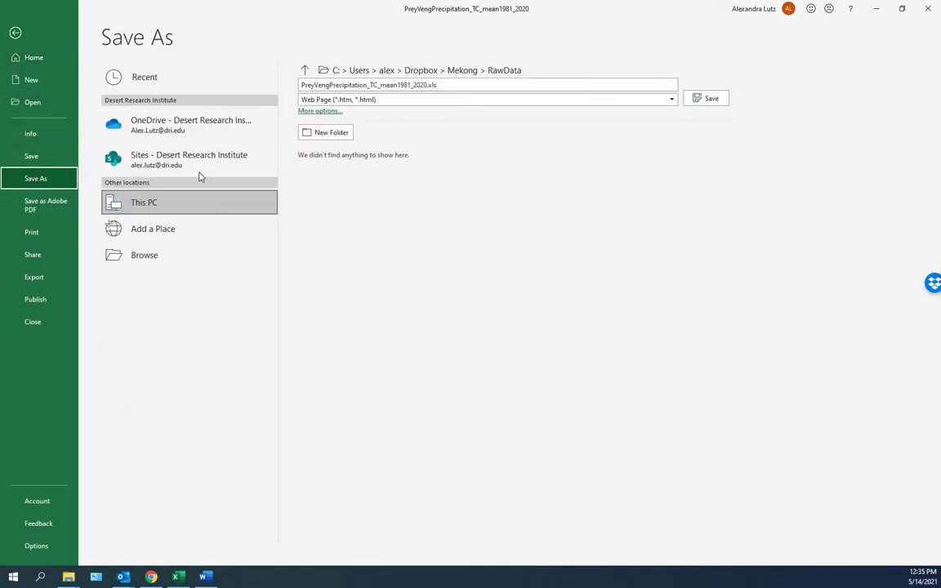
click(388, 100)
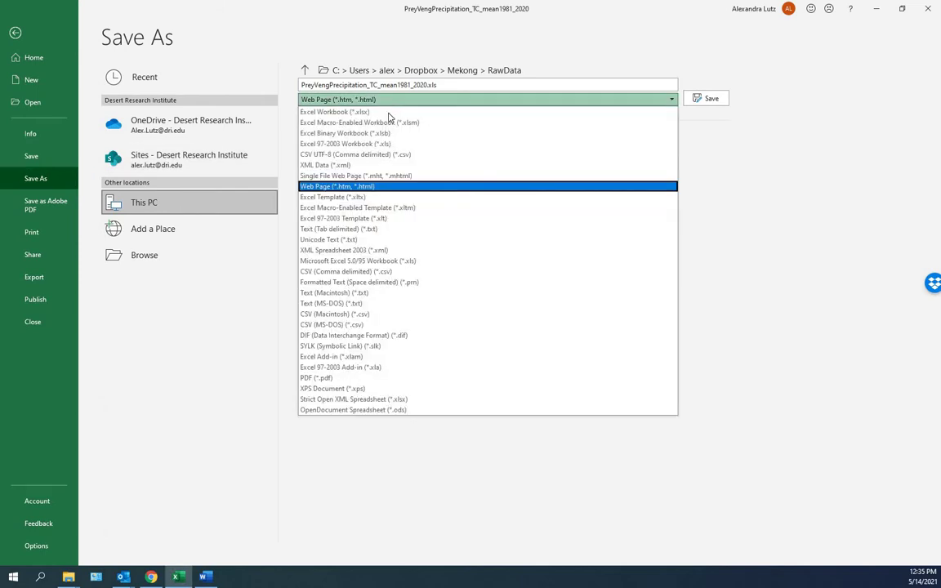
click(390, 112)
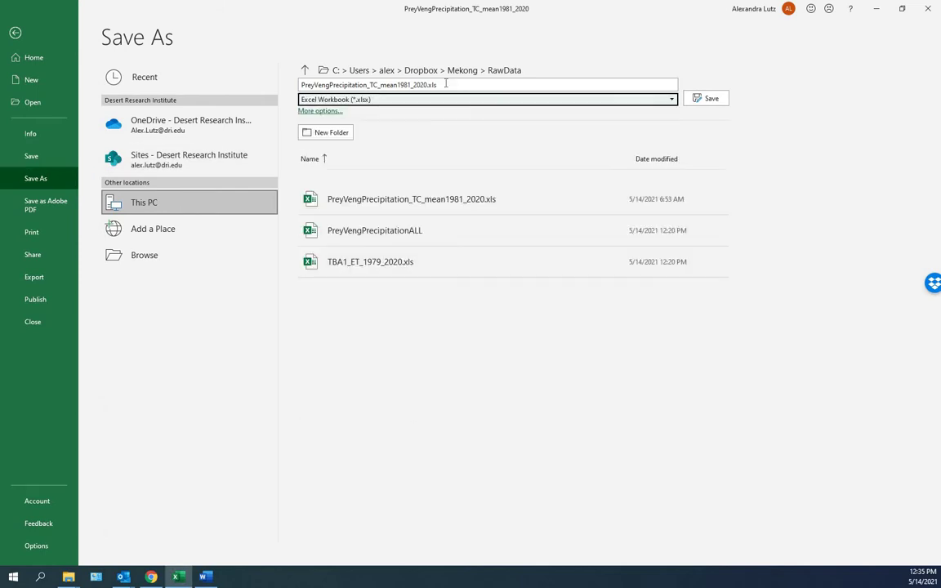
click(442, 81)
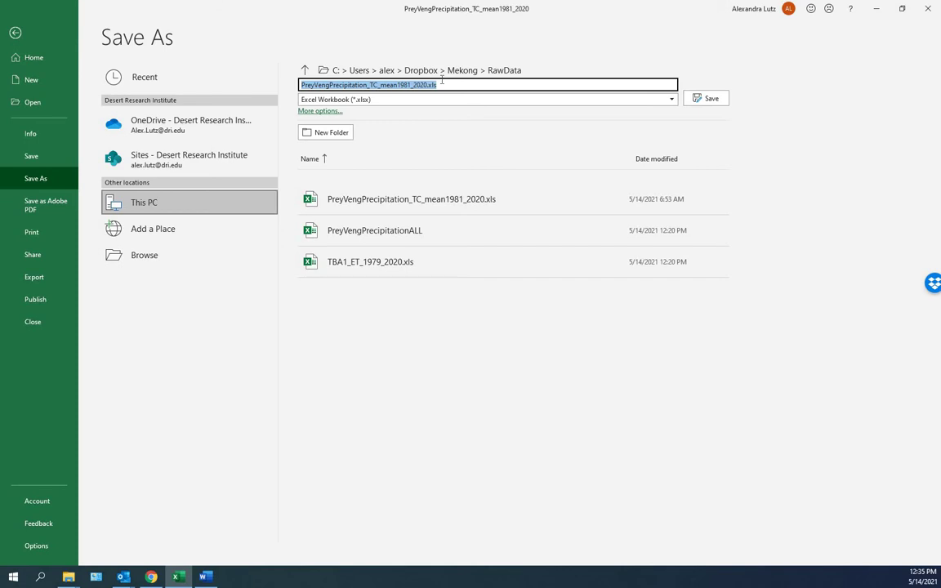
click(442, 83)
key(BackSpace)
key(BackSpace)
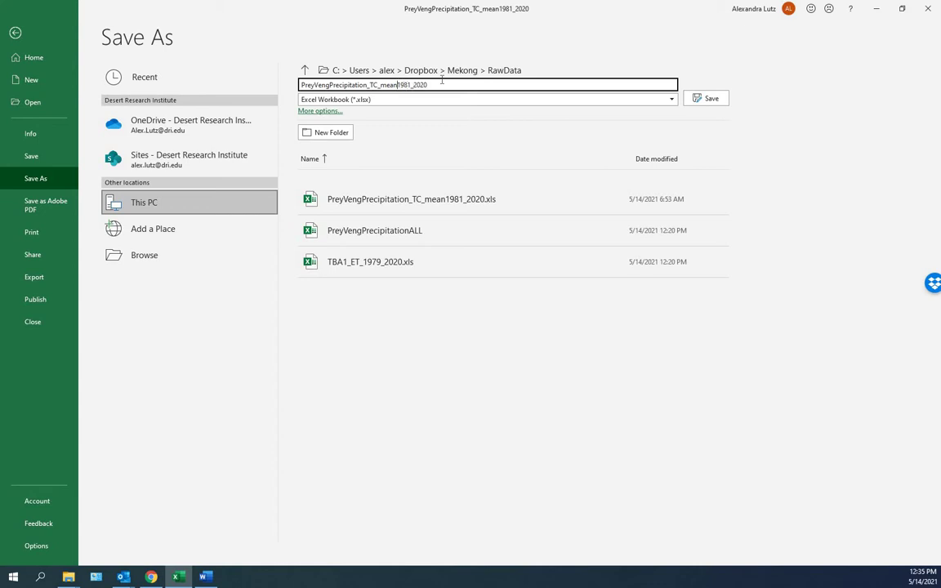
key(Left)
key(Left)
key(Left)
key(shift+Right)
key(shift+Right)
key(shift+Right)
key(shift+Right)
key(shift+Right)
key(shift+Right)
key(shift+Right)
key(shift+Right)
key(shift+Right)
key(shift+Right)
key(shift+Right)
key(shift+Right)
key(shift+Right)
key(shift+Right)
key(shift+Right)
key(shift+Right)
text(Me)
click(710, 97)
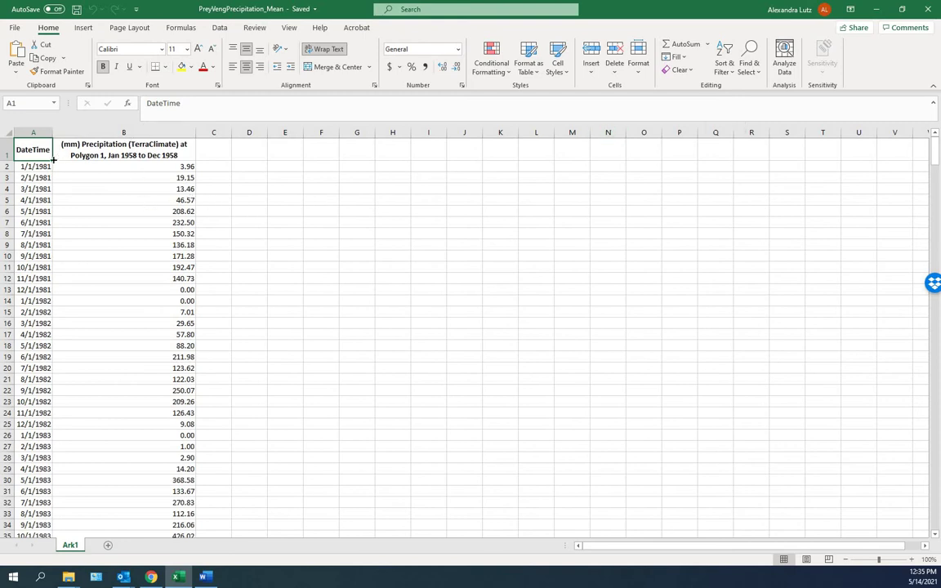
Insert two empty columns at column B, moving the precipitation data to column D
click(86, 133)
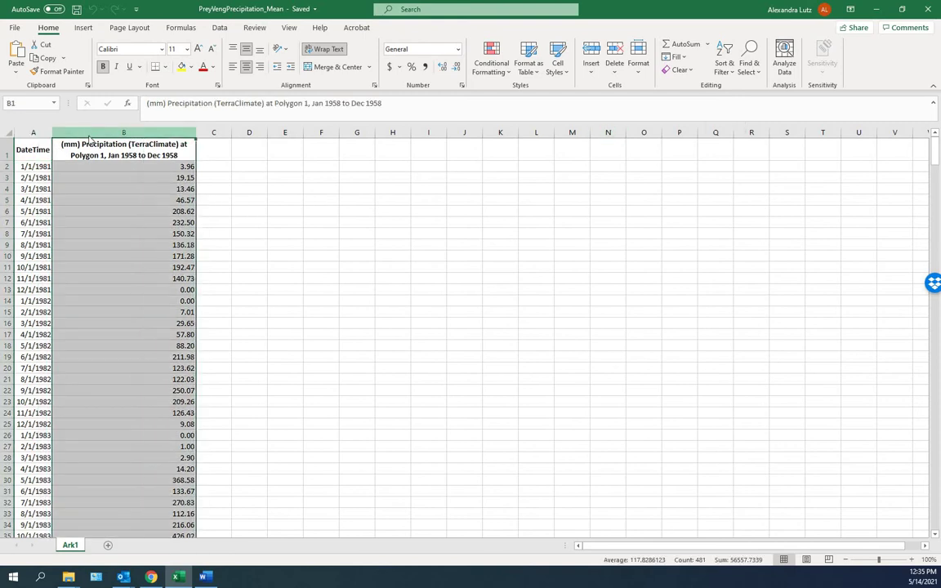
right_click(89, 139)
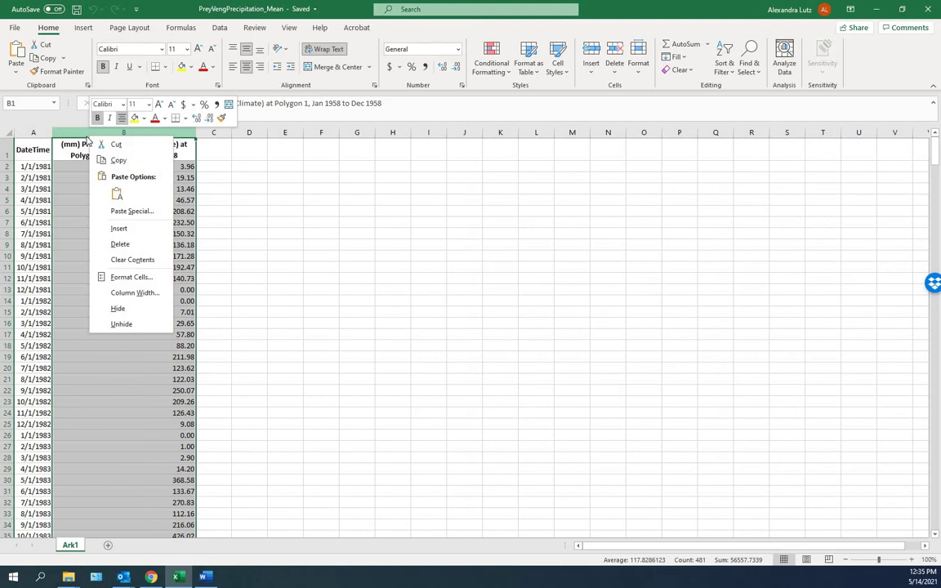
click(123, 229)
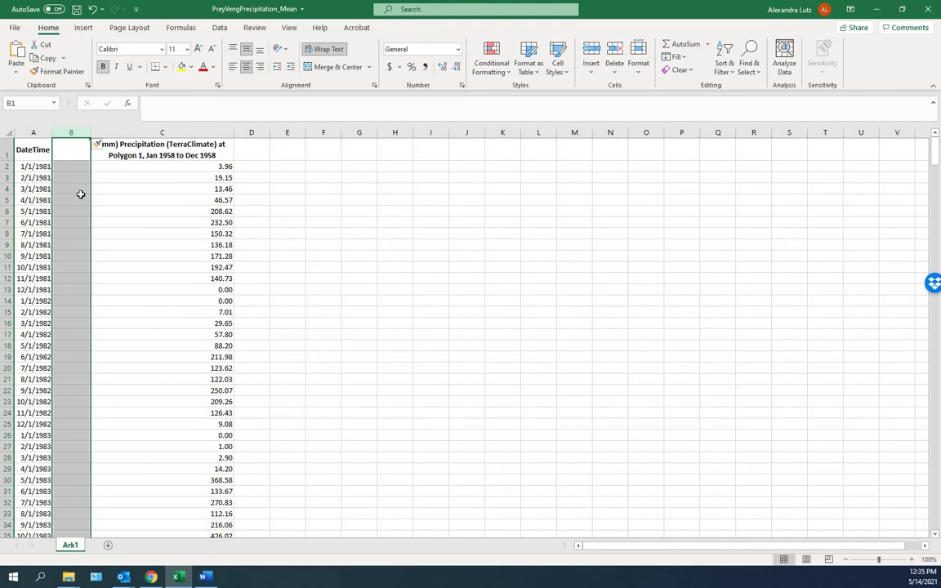
key(ctrl+plus)
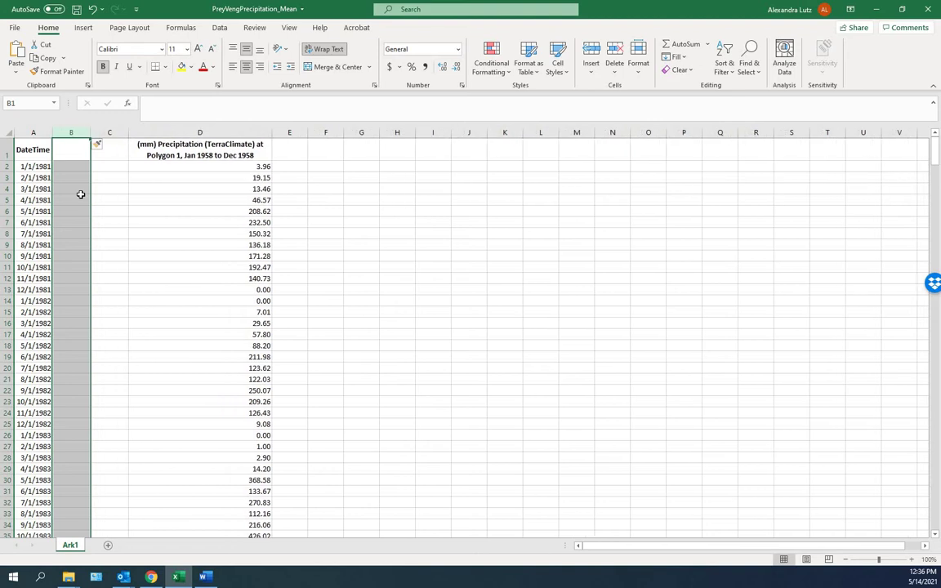
Enter the headers MM in B1 and YYYY in C1
click(72, 151)
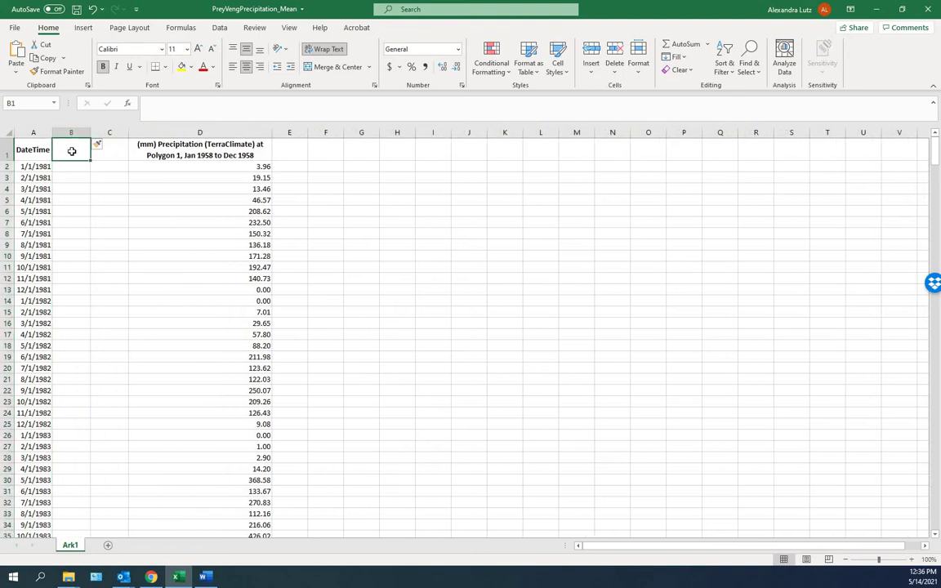
text(MM)
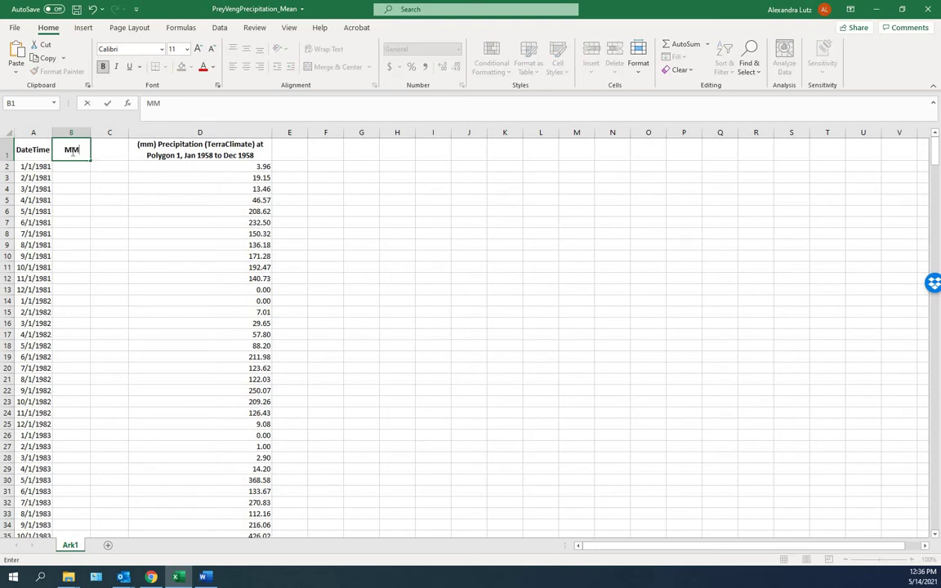
key(Tab)
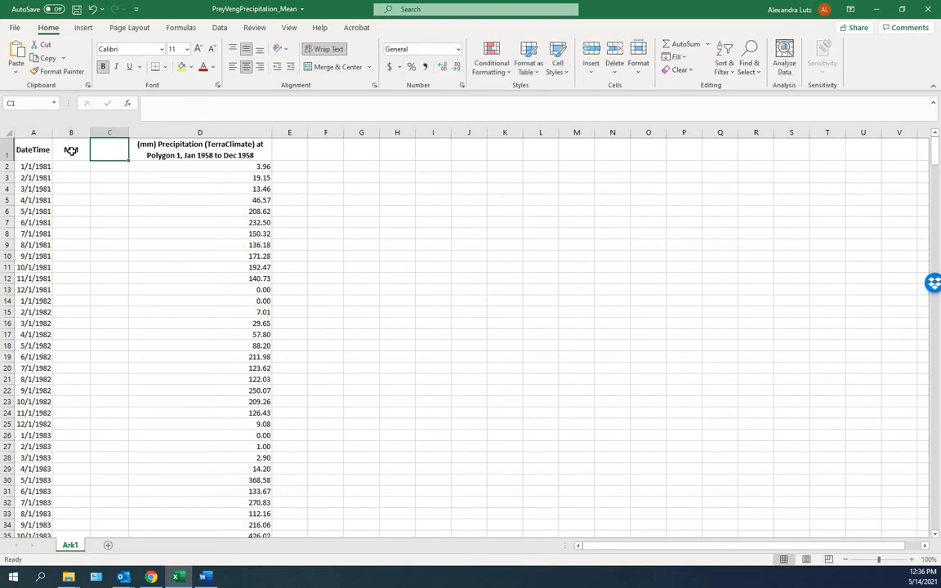
text(YYYY)
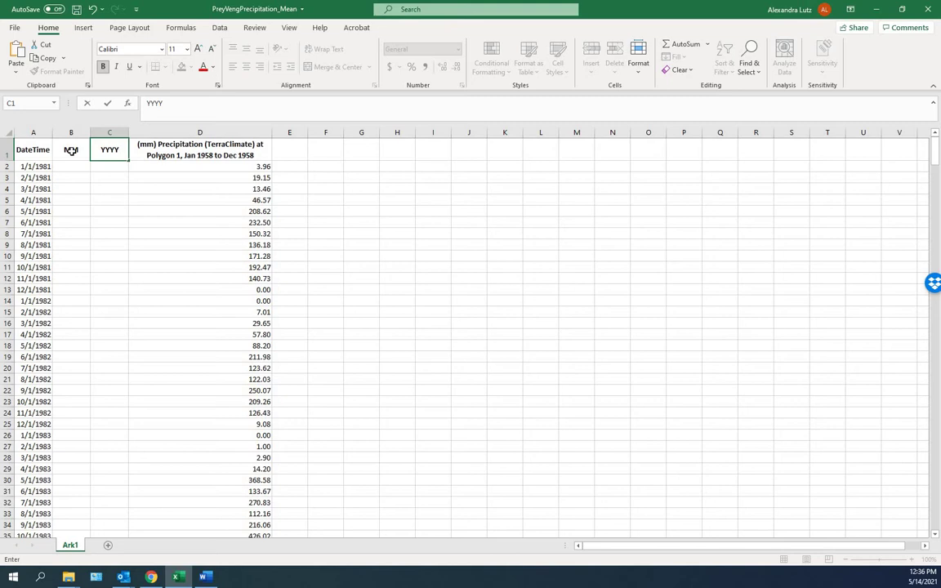
key(Return)
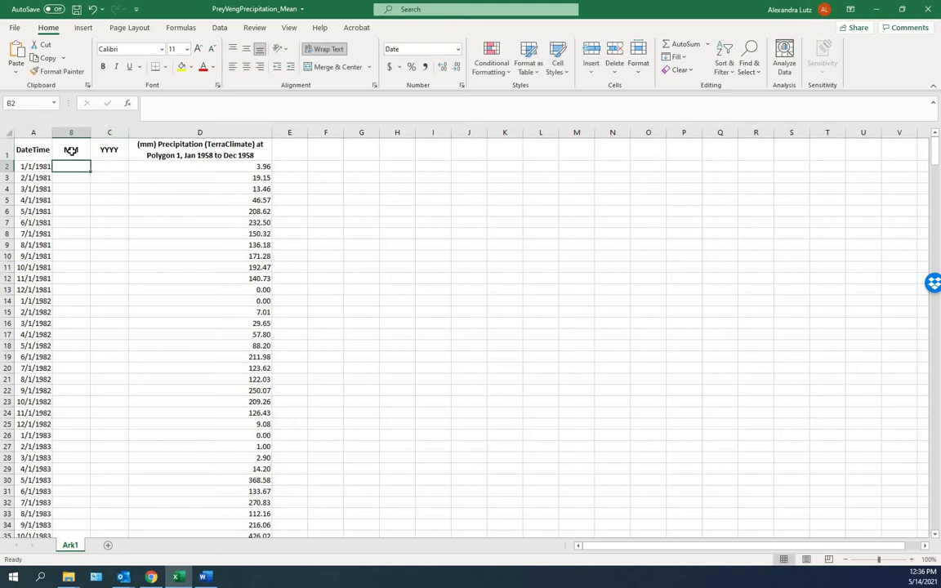
Enter =MONTH(A2) in B2 and =YEAR(A2) in C2
text(=)
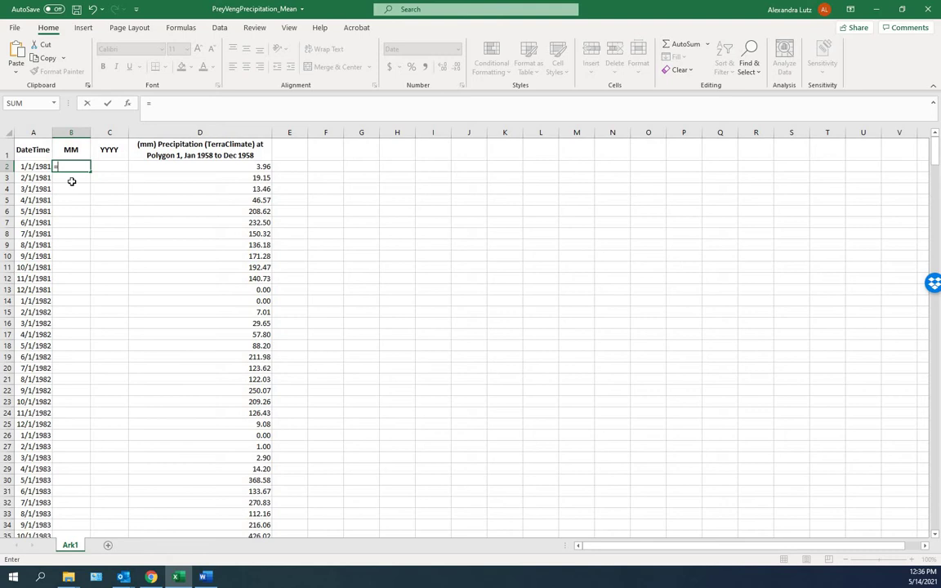
text(month)
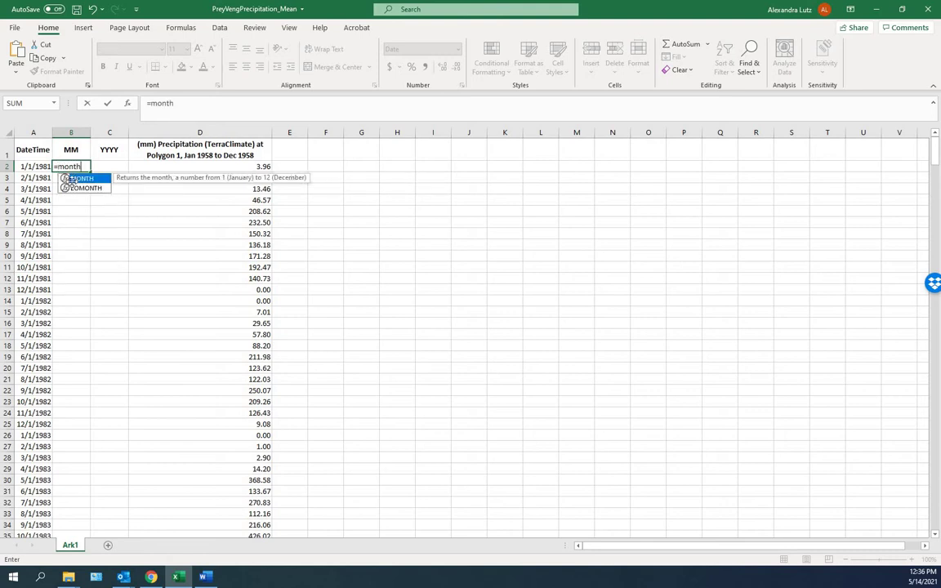
text(()
click(32, 167)
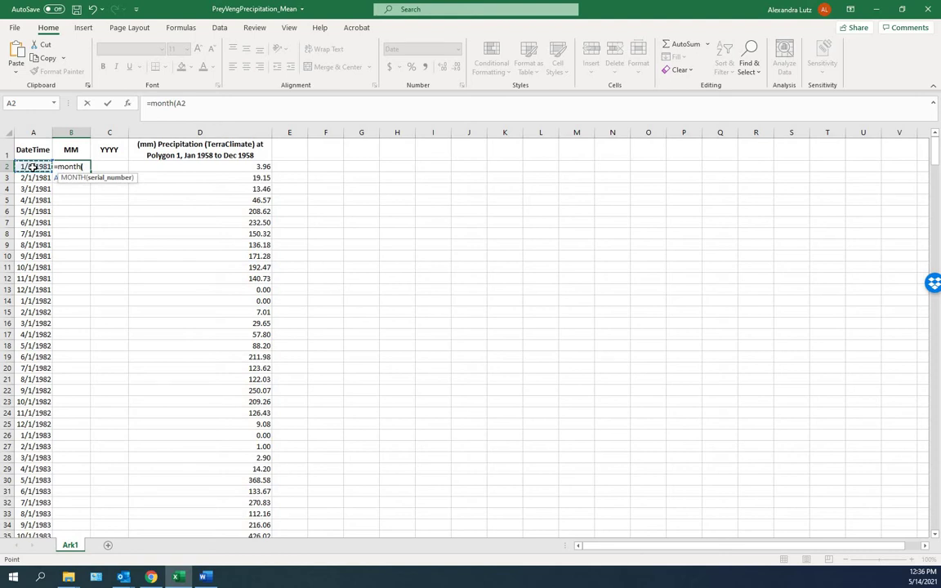
text())
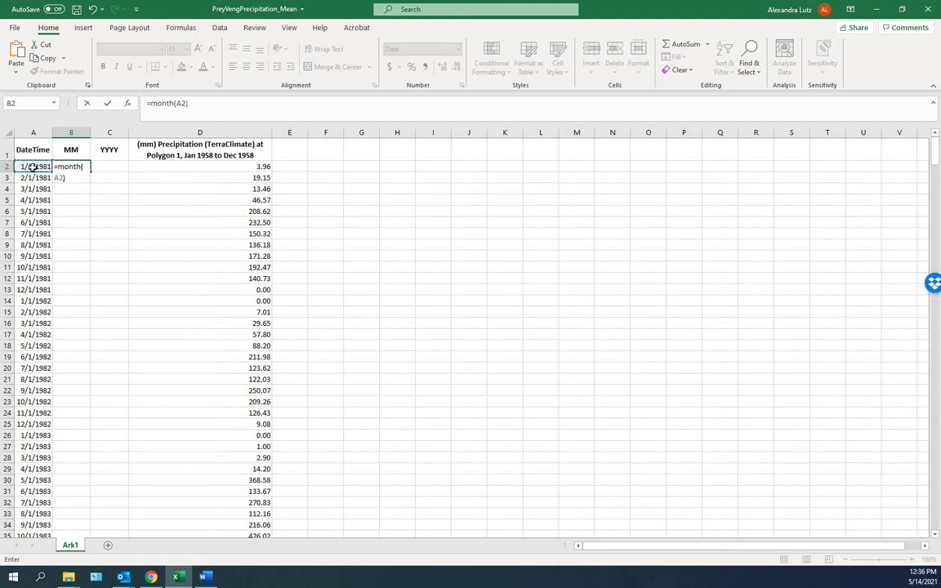
key(ctrl+Return)
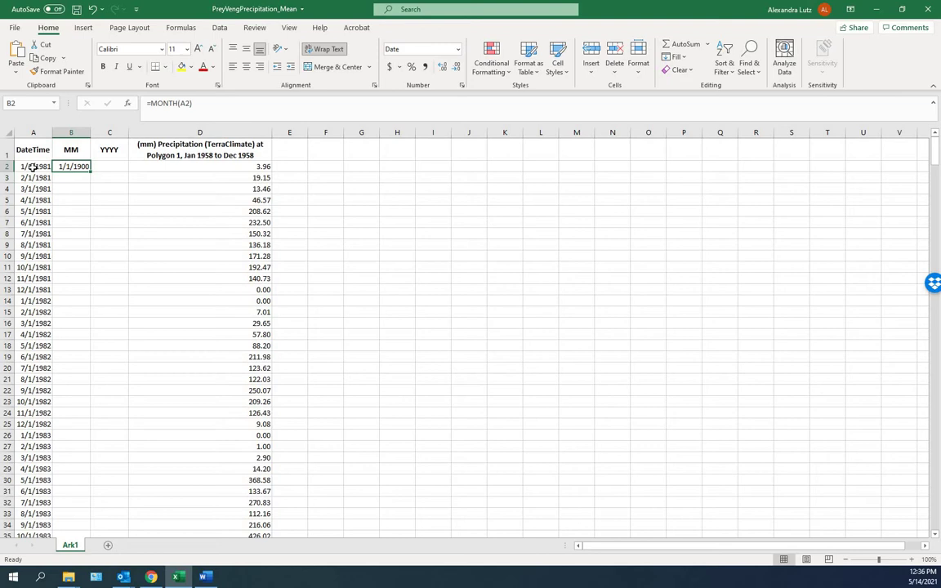
key(Right)
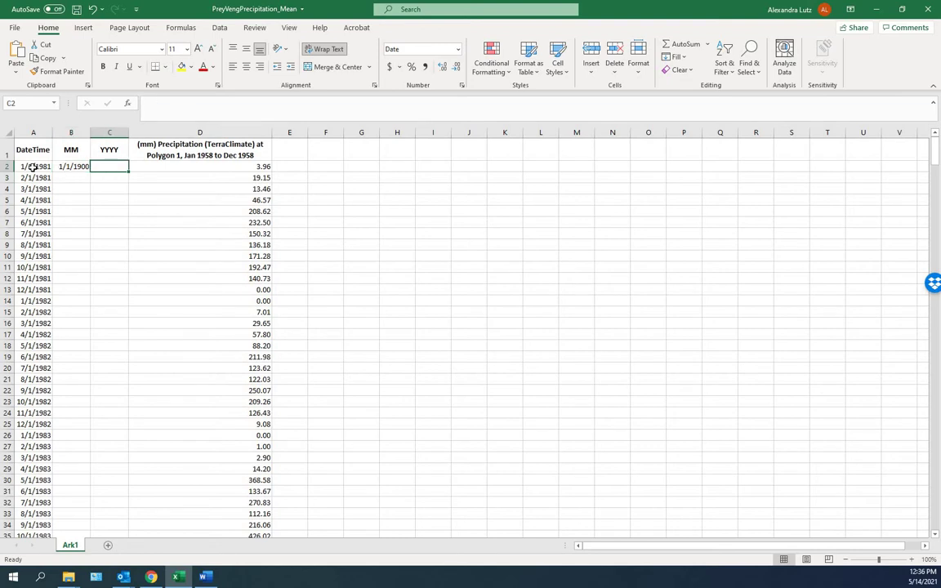
text(=)
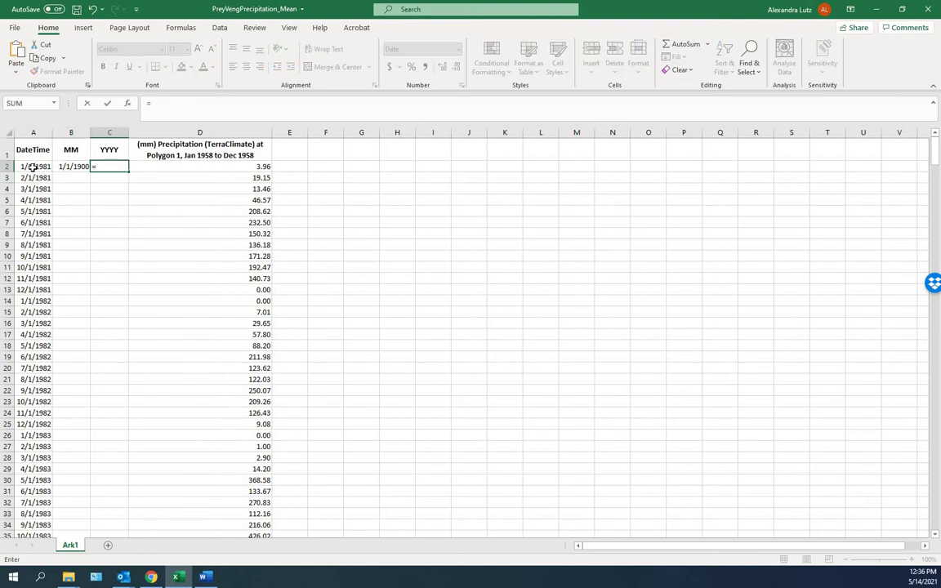
text(year()
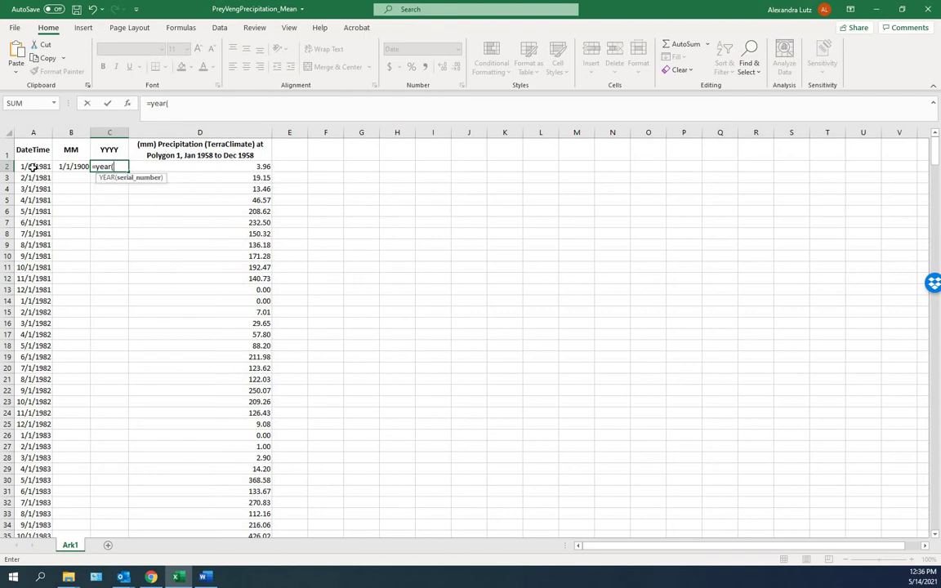
click(33, 167)
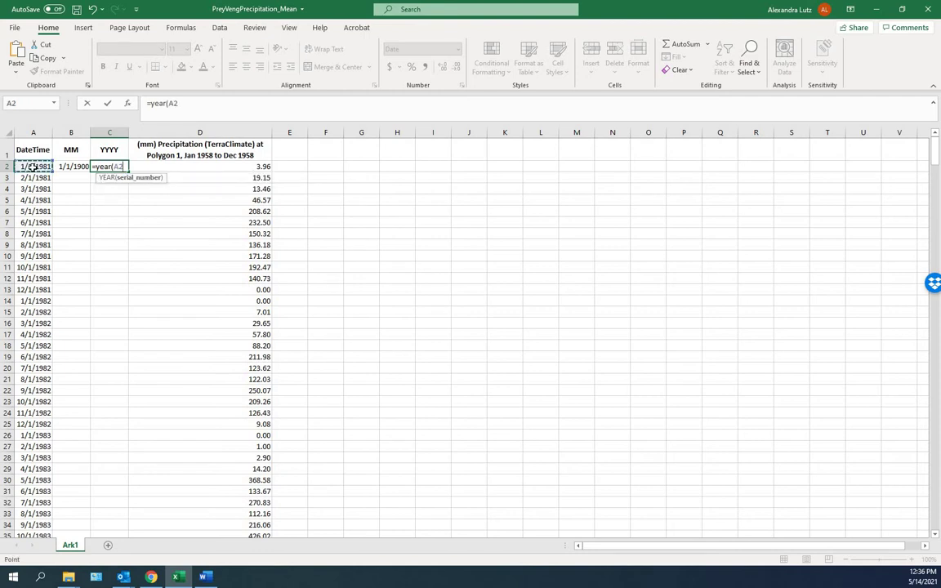
text())
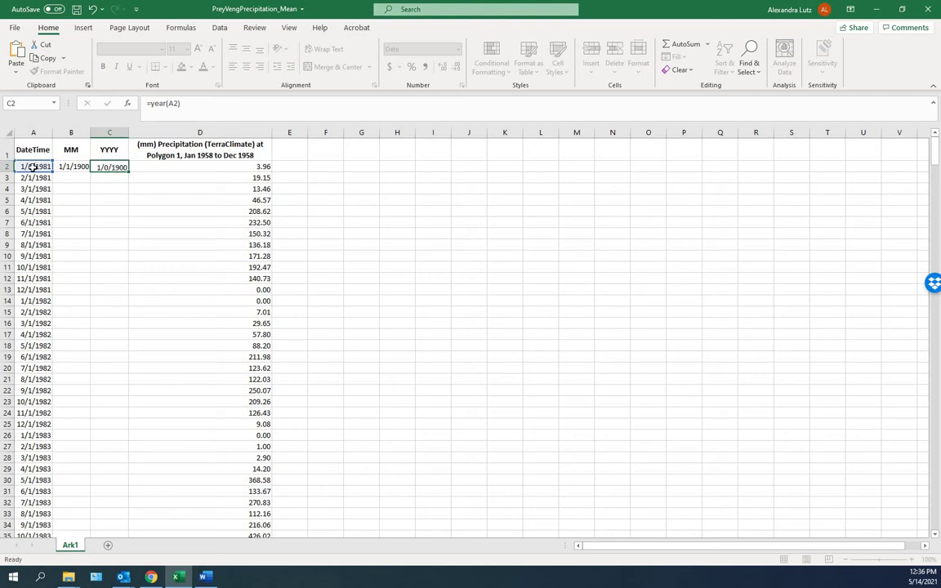
key(Return)
Format B2:C2 as Number with 0 decimal places so they show 1 and 1981
key(Up)
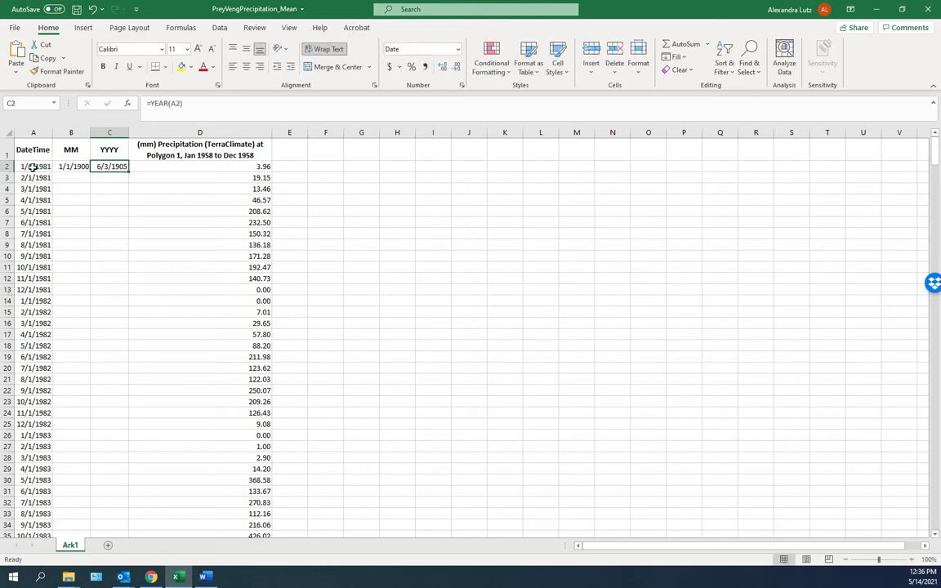
key(shift+Left)
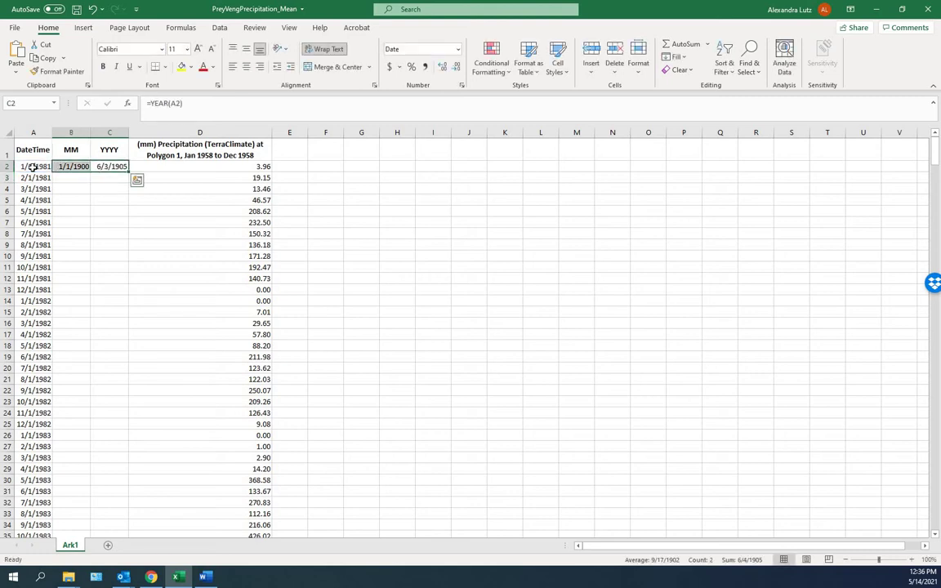
right_click(100, 169)
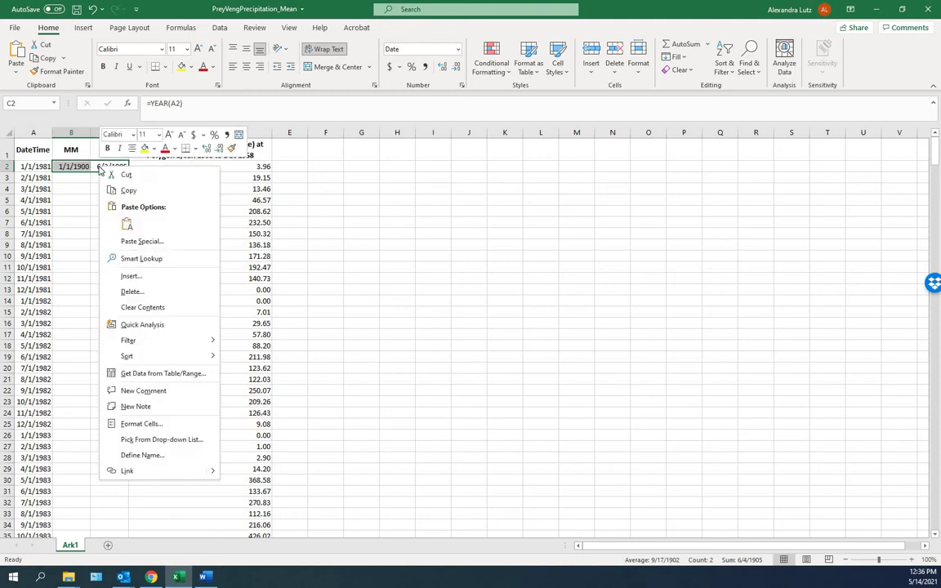
click(141, 424)
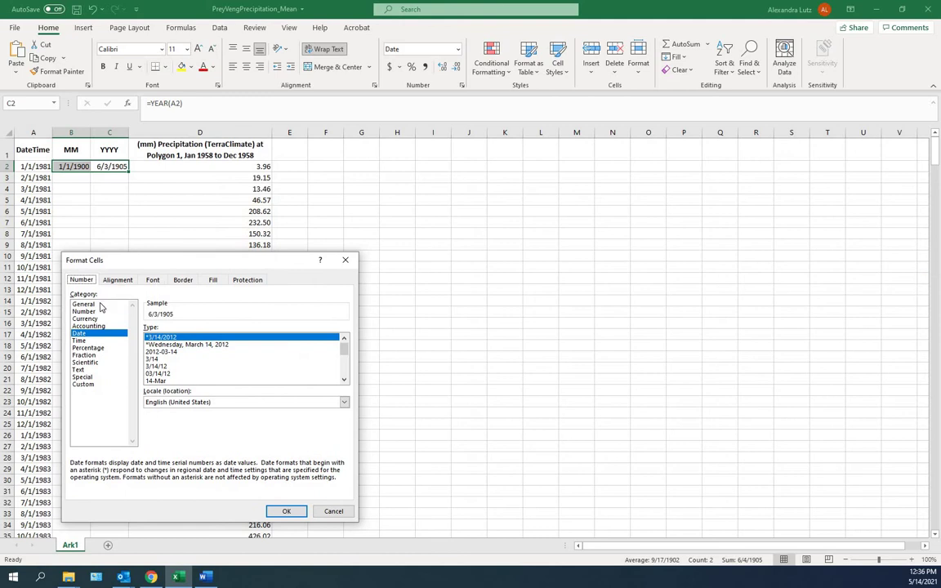
click(99, 304)
click(90, 311)
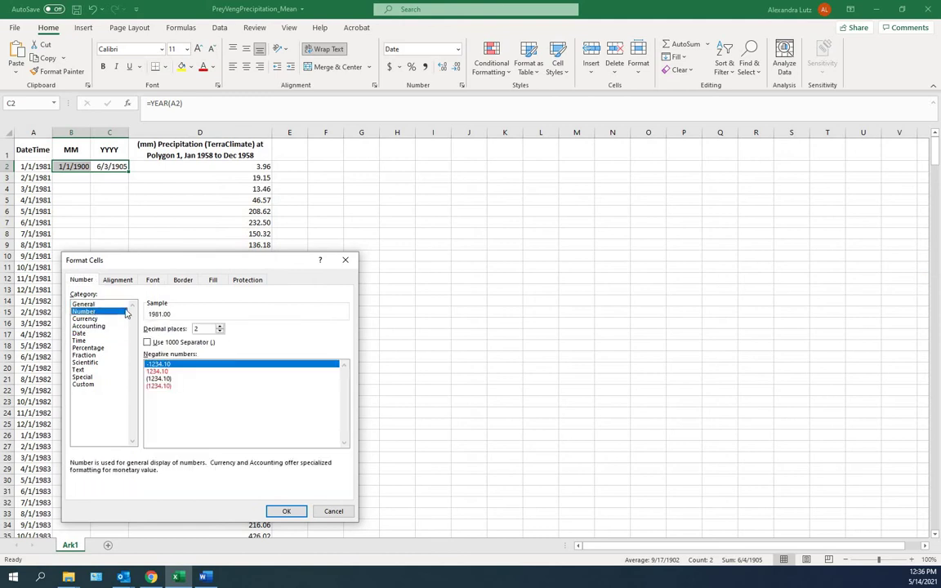
click(220, 332)
click(220, 332)
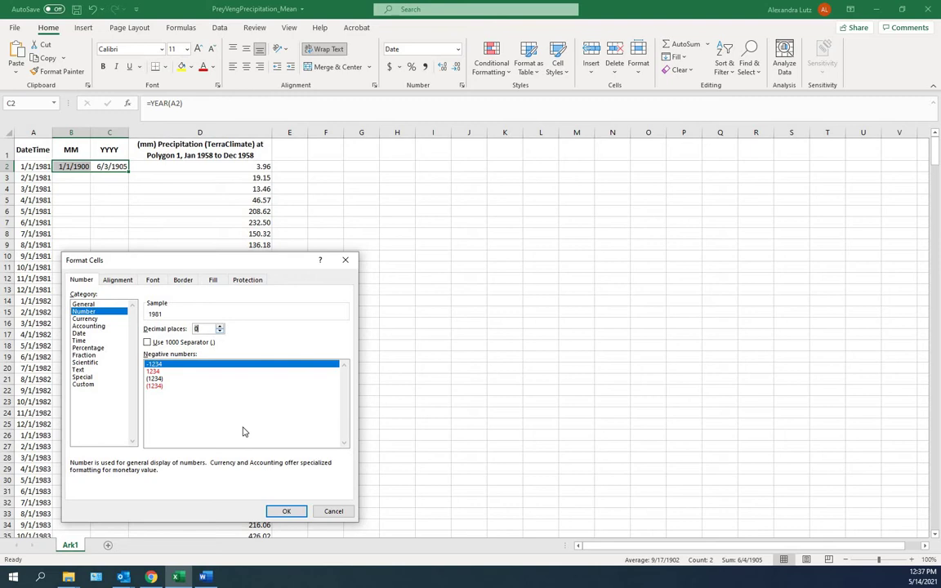
click(283, 510)
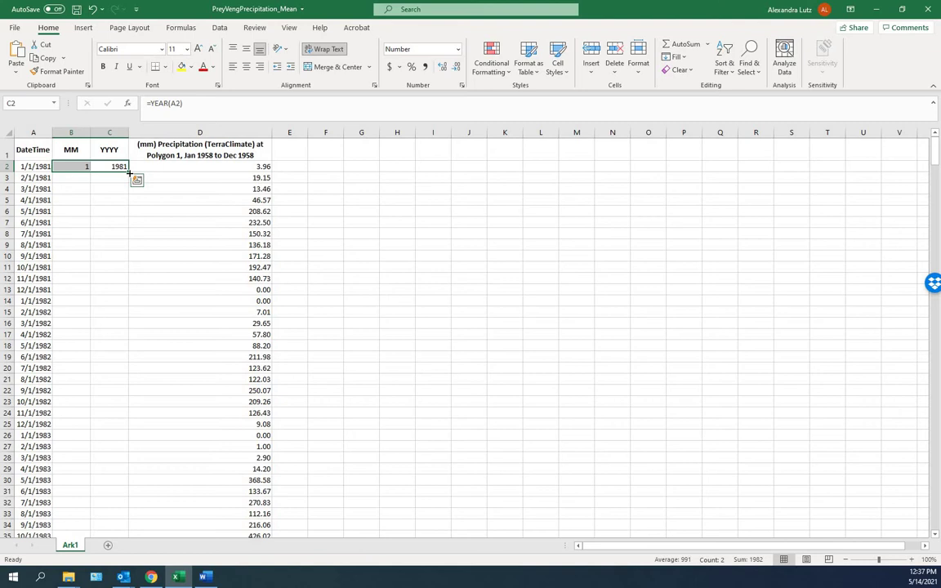
Fill the B2:C2 month and year formulas down to the last date row
double_click(129, 173)
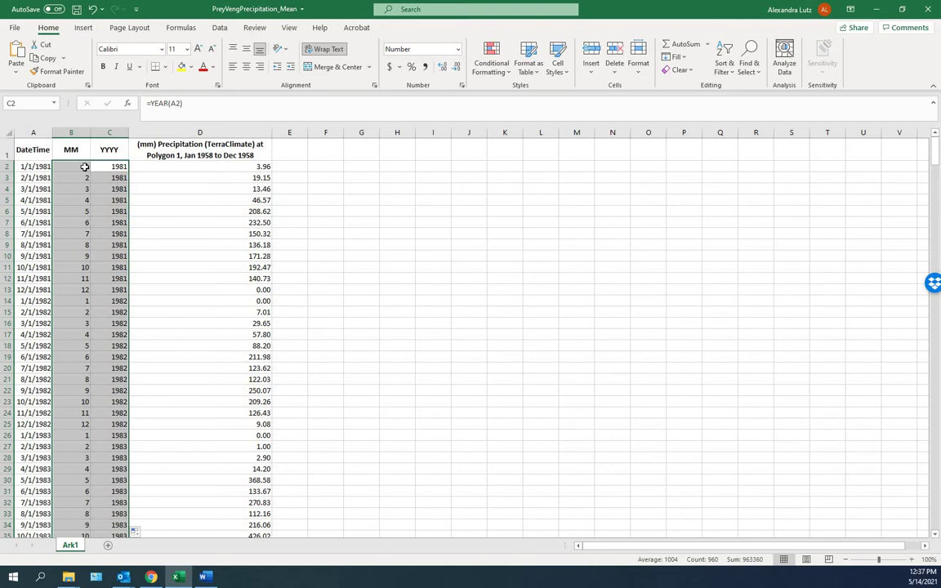
Copy columns B:C and paste them back as values, then spot-check B9 and C23
right_click(85, 168)
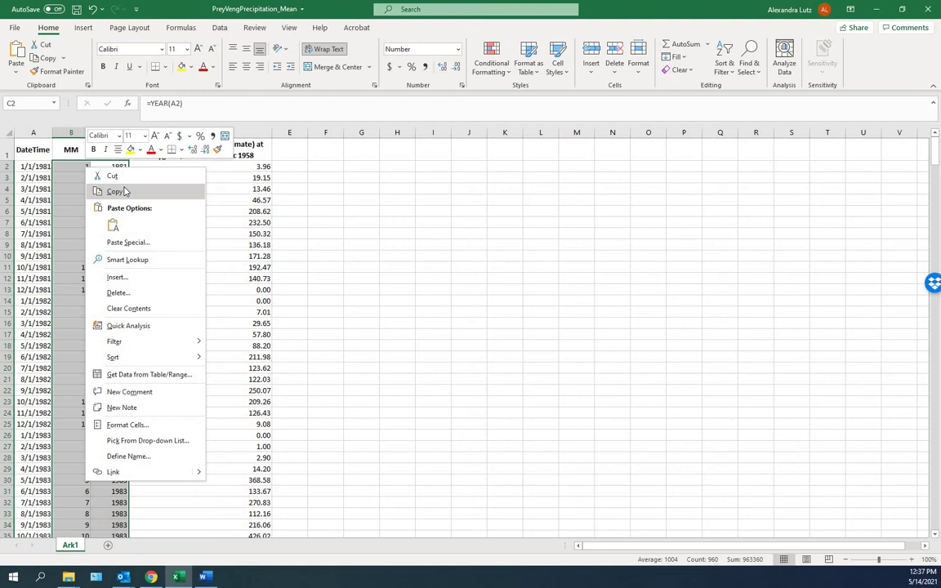
click(116, 191)
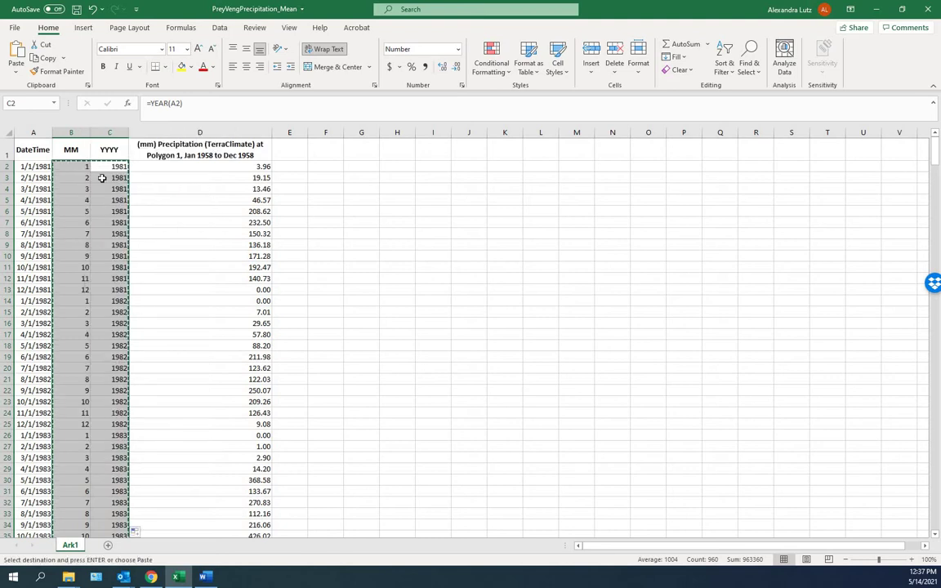
right_click(77, 168)
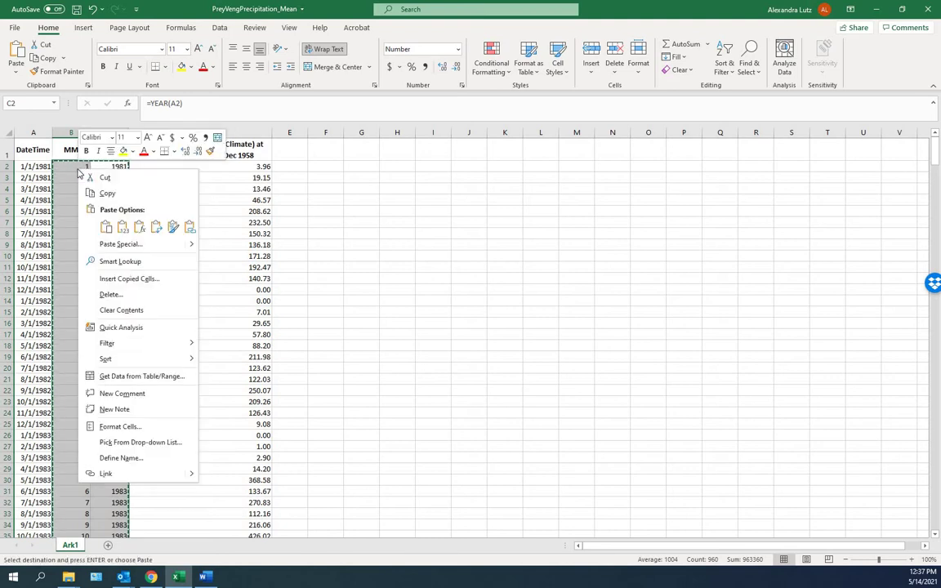
click(115, 244)
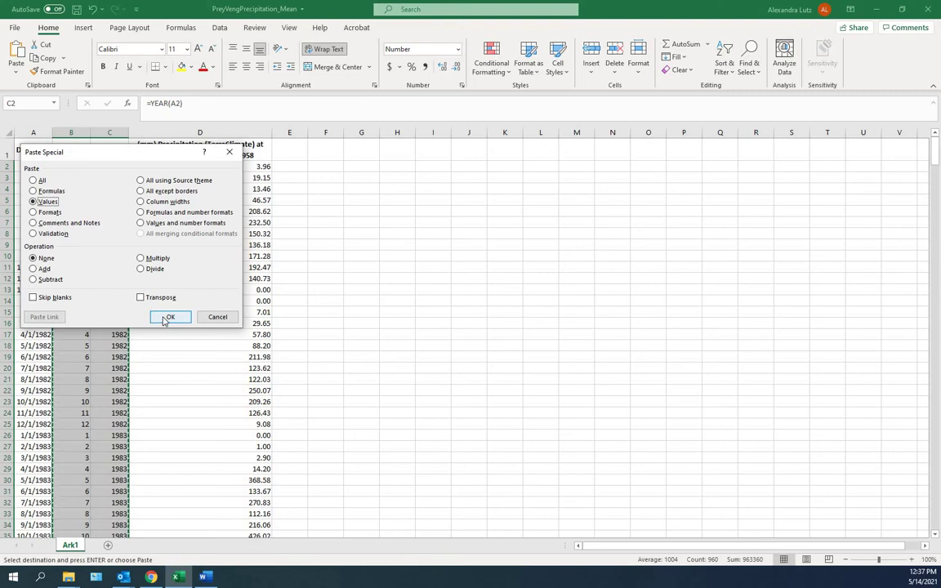
click(170, 317)
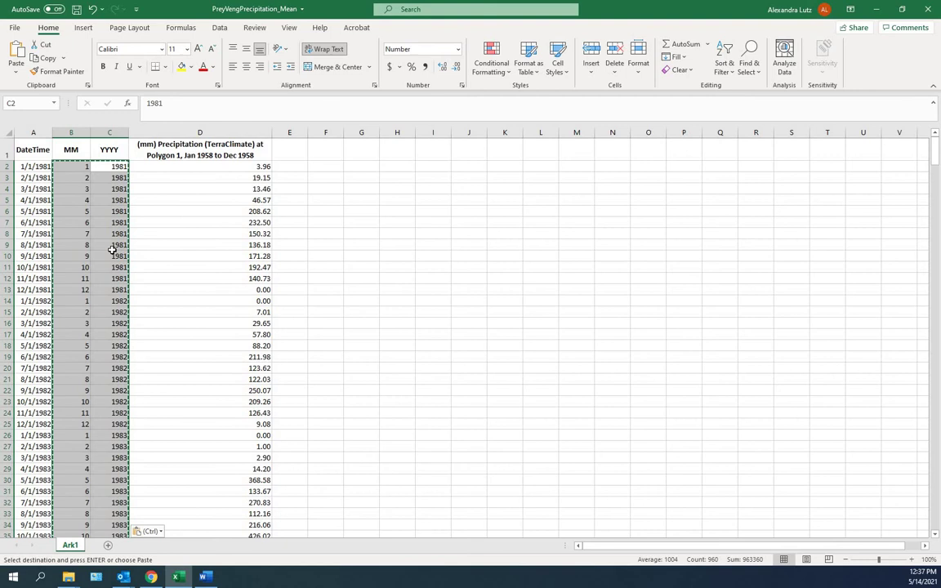
click(87, 245)
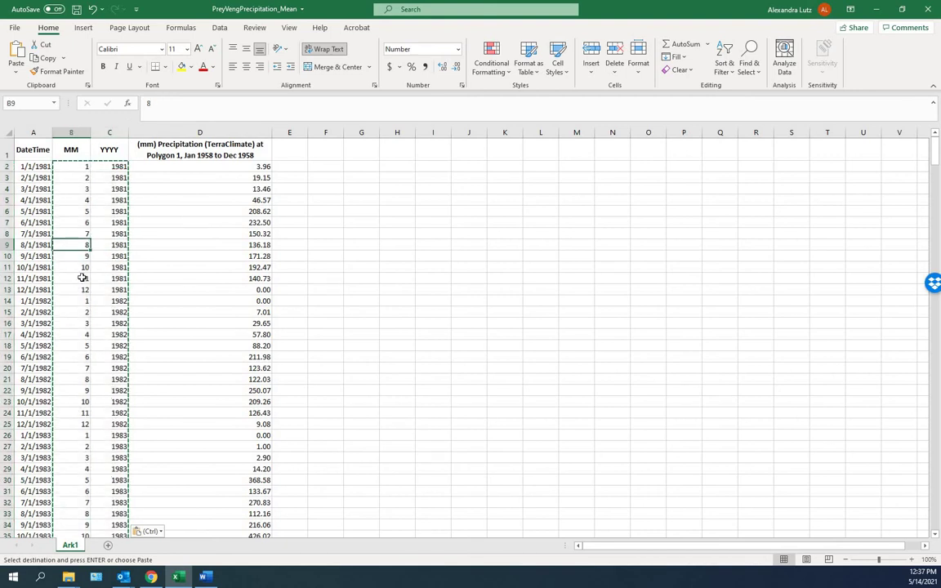
click(109, 402)
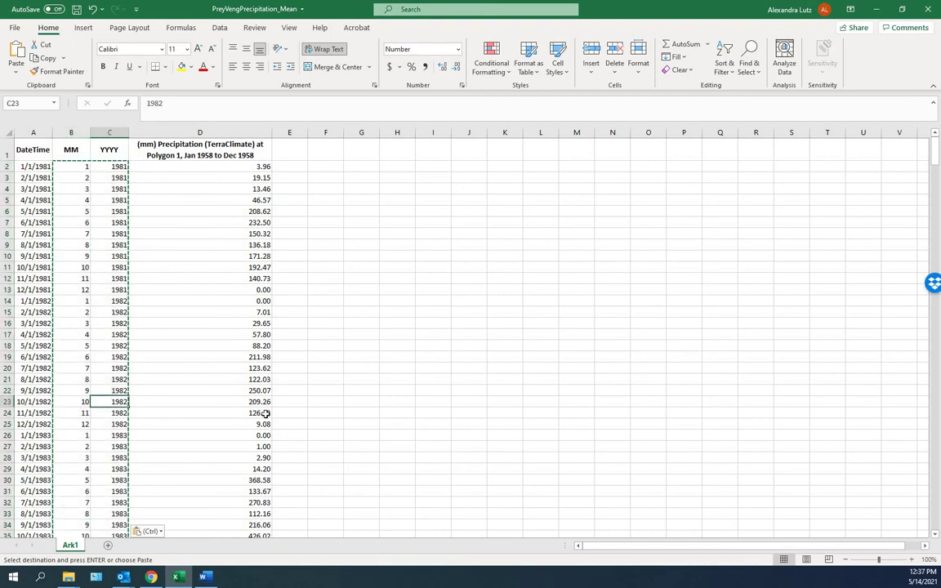
Rename the D1 header to Precipitation
click(263, 413)
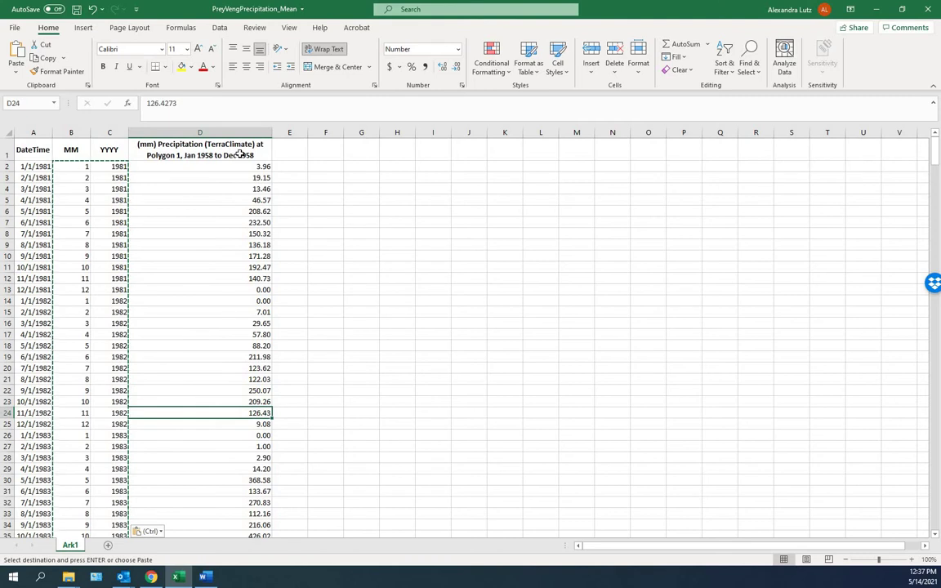
click(267, 147)
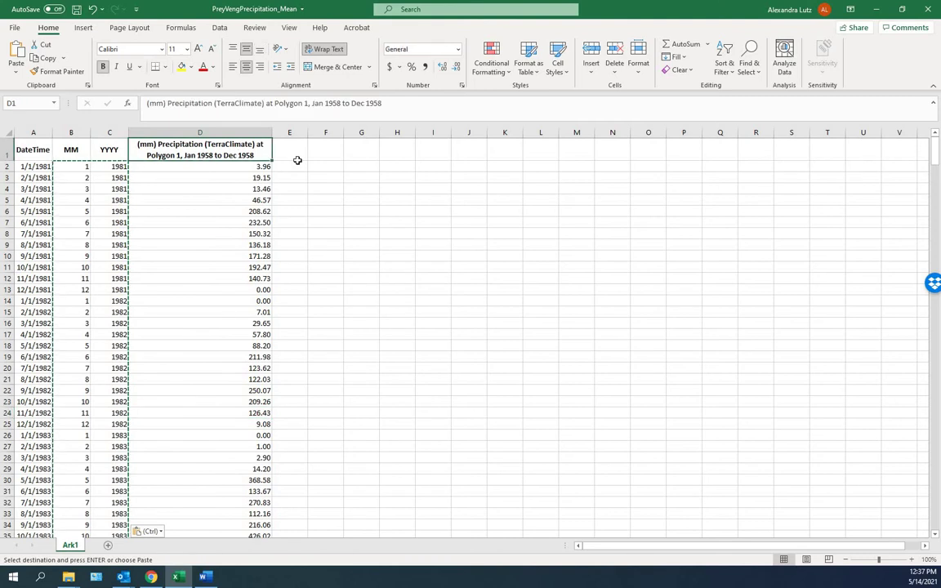
text(Precipitation)
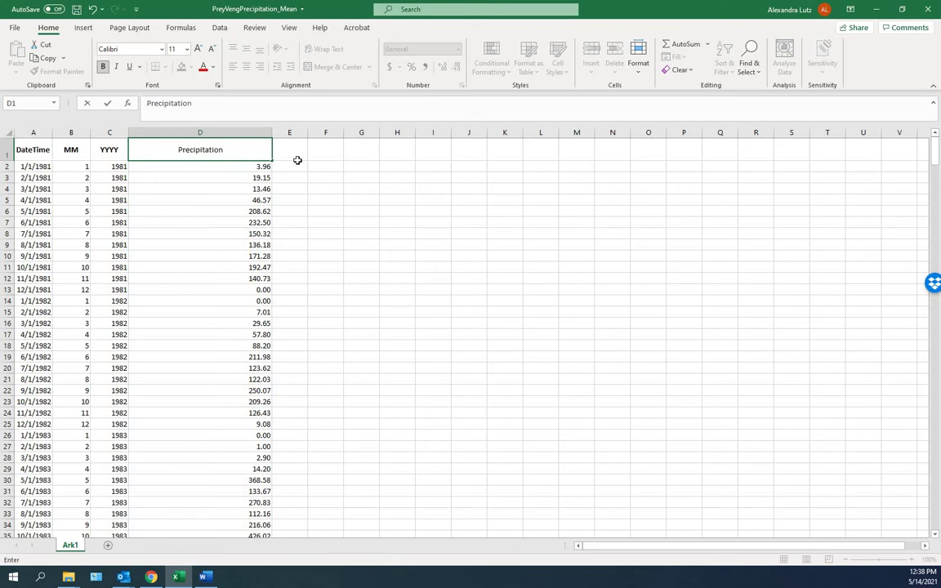
key(Return)
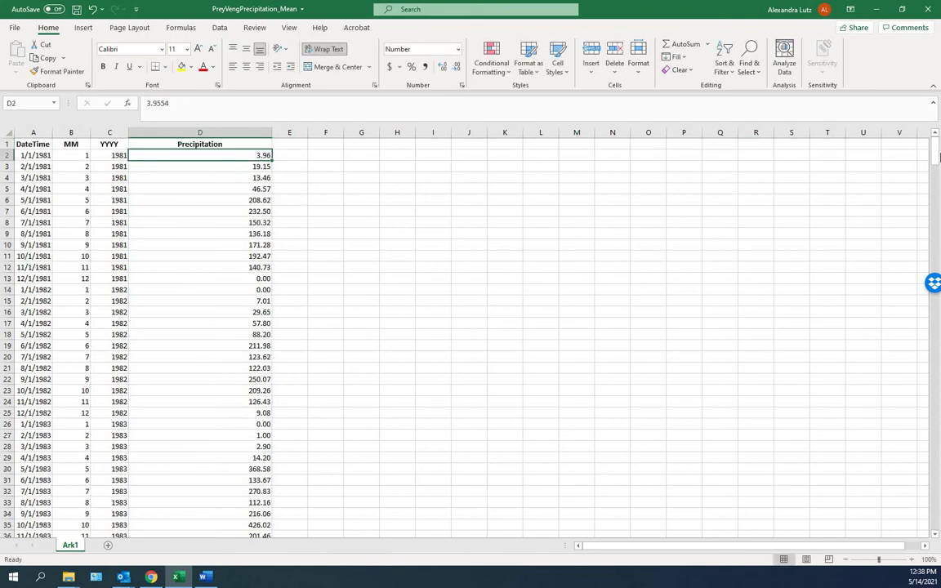
Confirm the data ends at row 481: December 2020, precipitation 31.87
scroll(936, 175, down, 20)
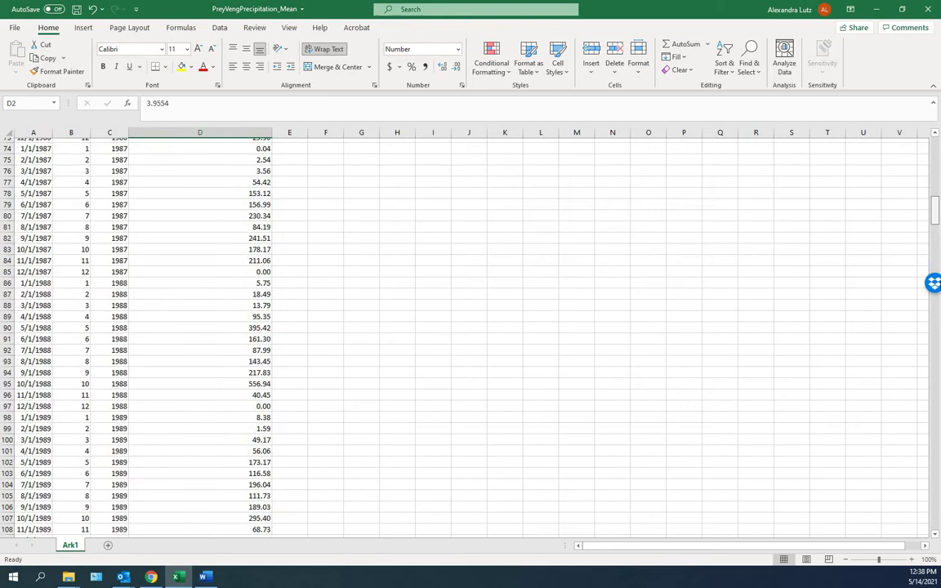
scroll(938, 515, down, 20)
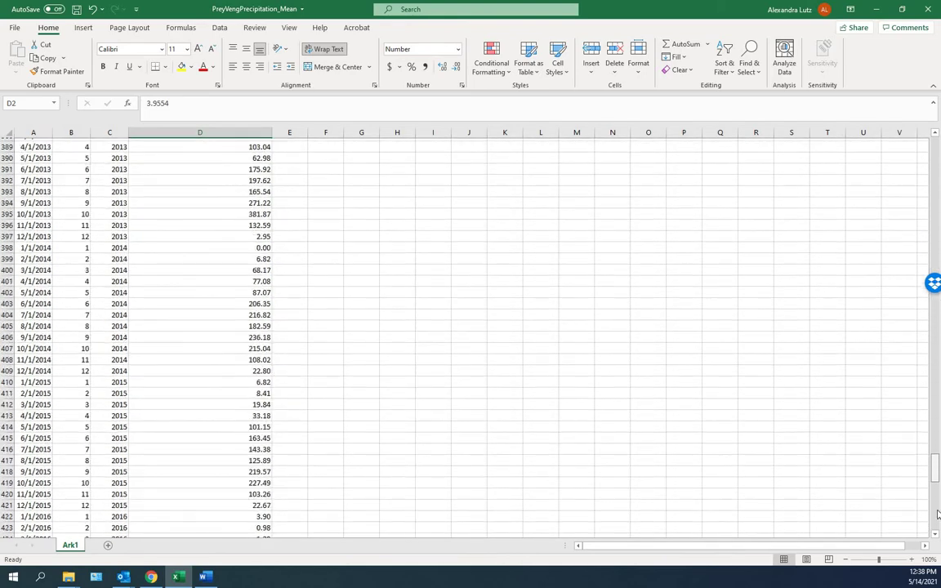
scroll(938, 515, down, 19)
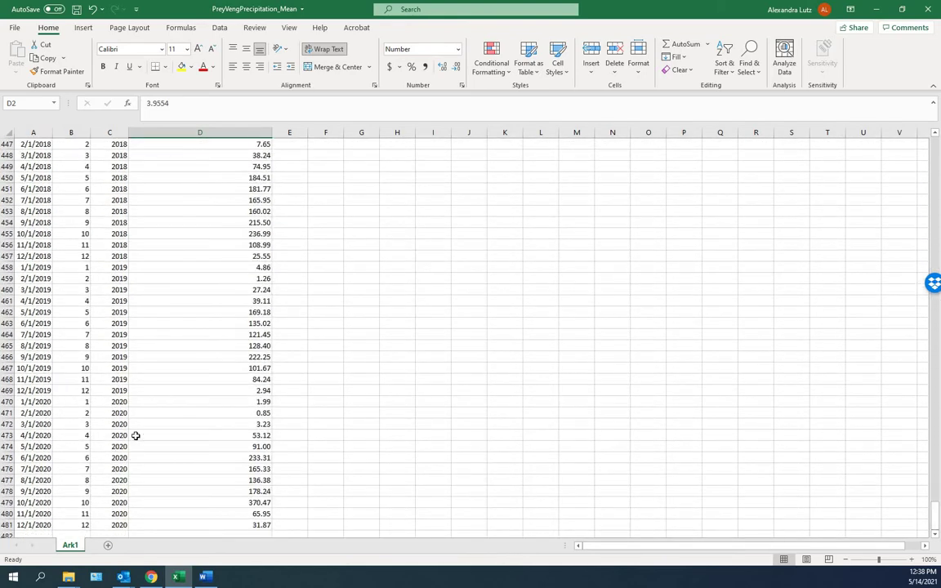
scroll(219, 464, down, 2)
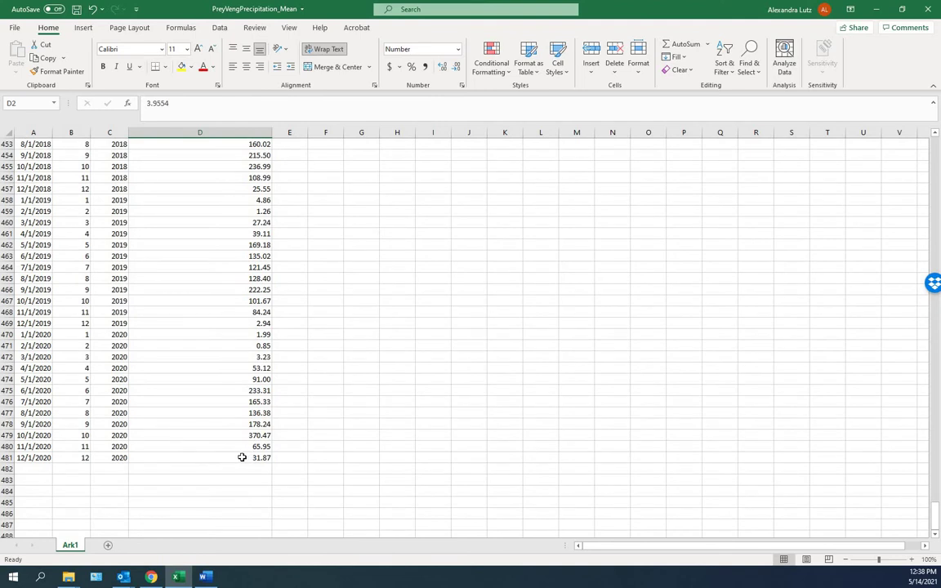
click(242, 458)
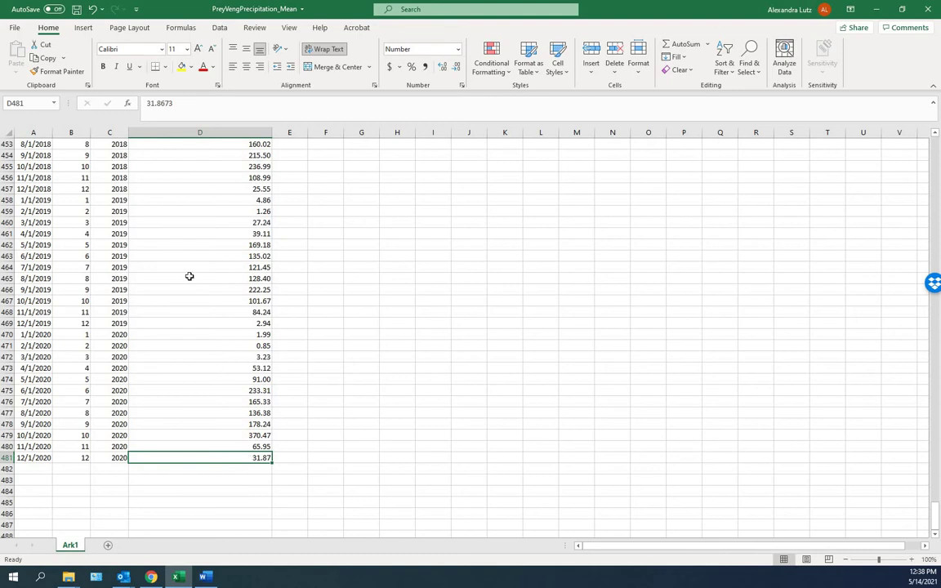
Insert a blank PivotTable from Ark1!$A$1:$D$481 on a new worksheet
click(84, 28)
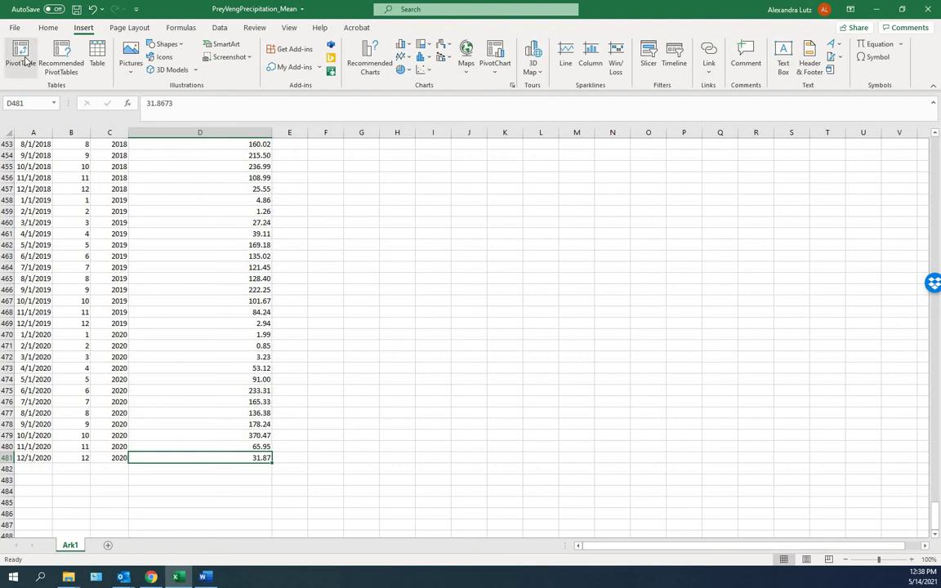
click(24, 60)
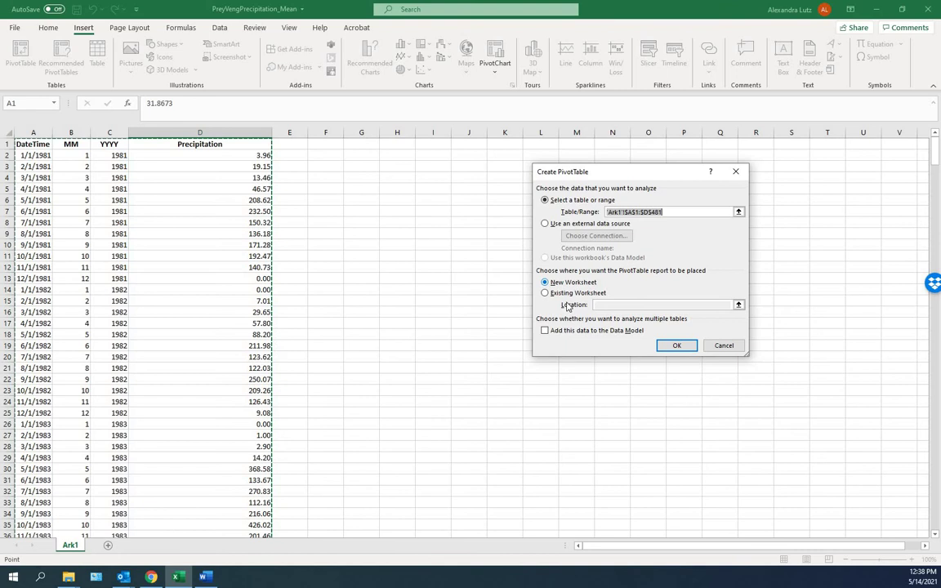
click(666, 345)
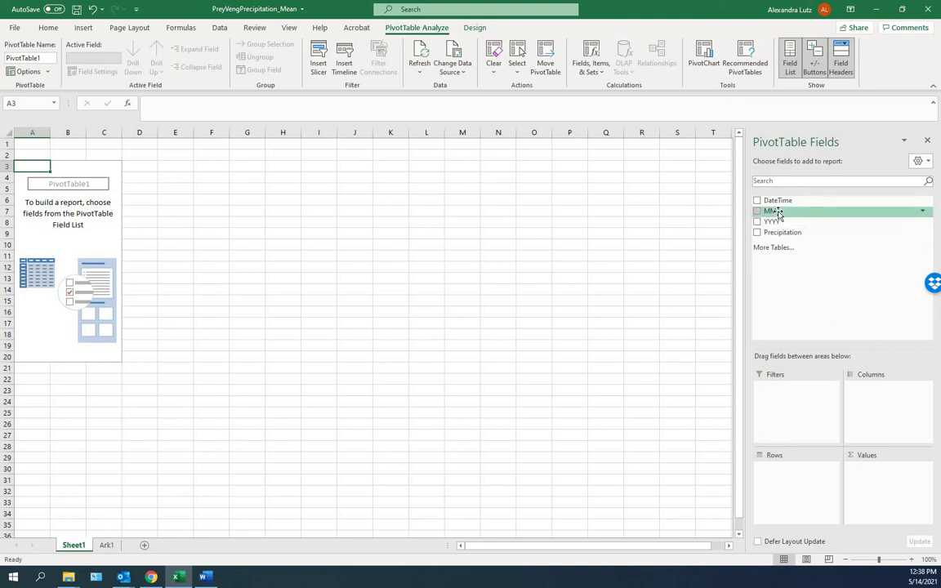
Put MM in the PivotTable rows and Precipitation in the values as a sum
drag(771, 212, 797, 479)
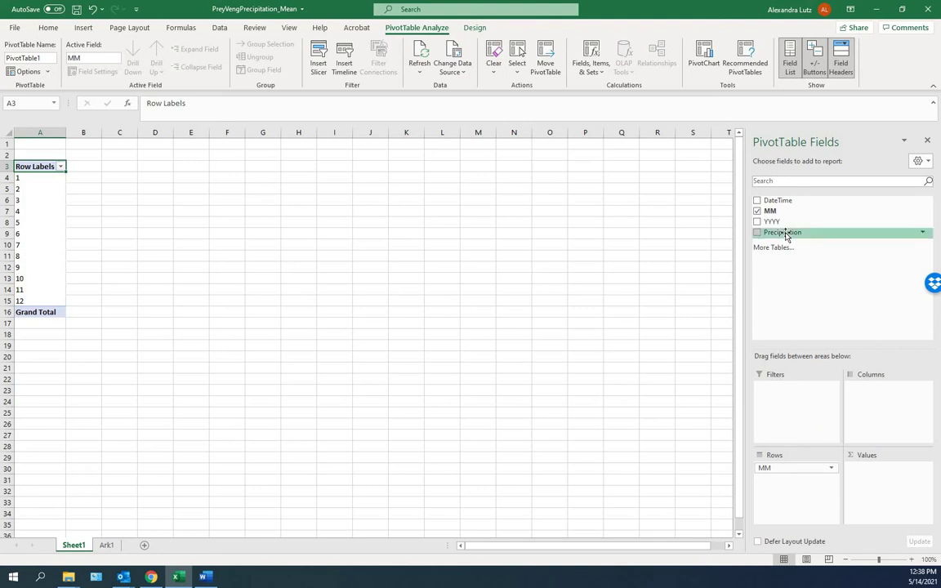
drag(786, 236, 885, 477)
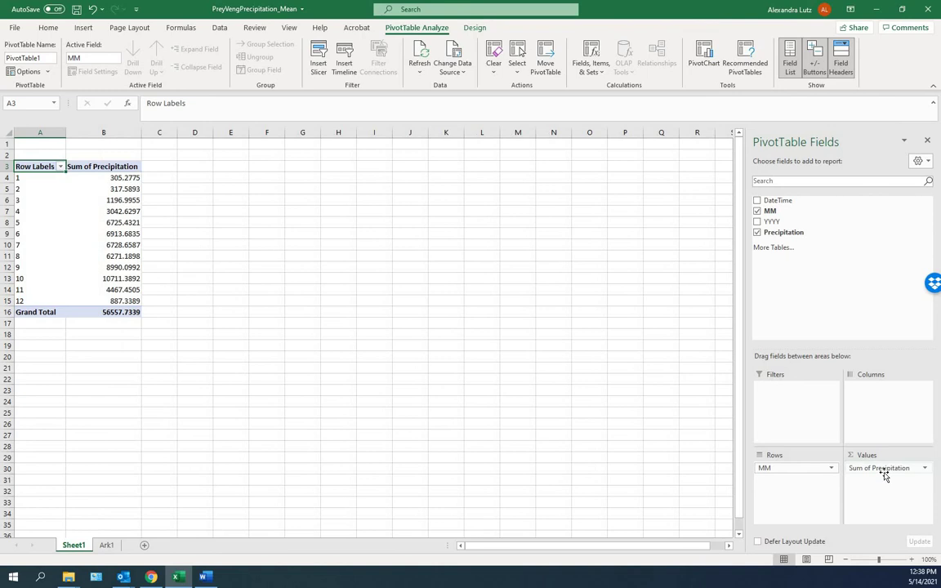
Change the Precipitation value field to summarize by Average instead of Sum
double_click(129, 168)
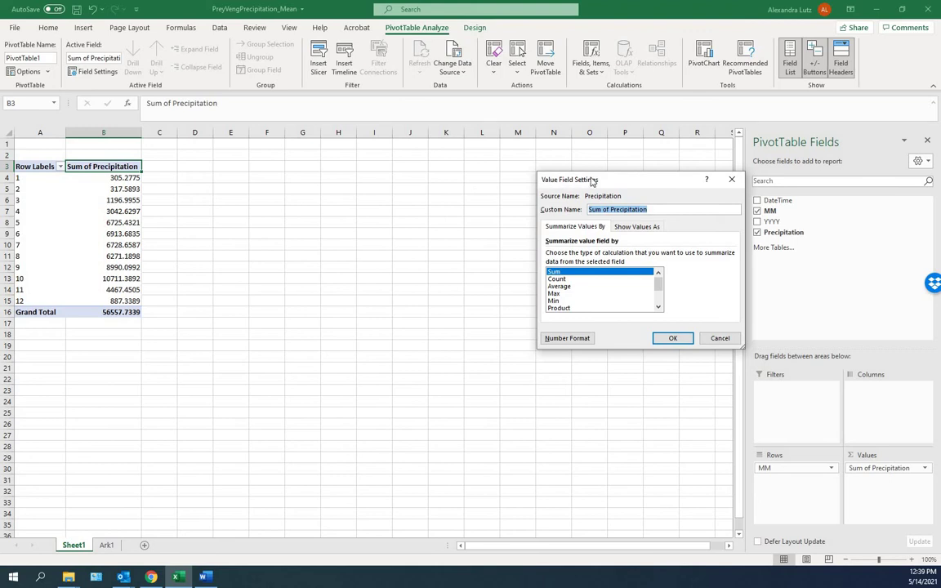
click(564, 287)
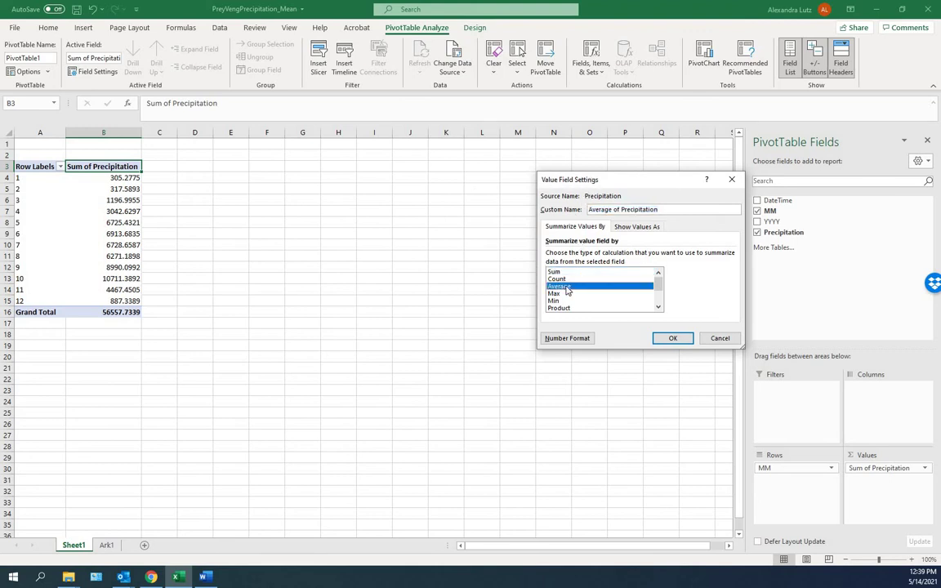
click(670, 335)
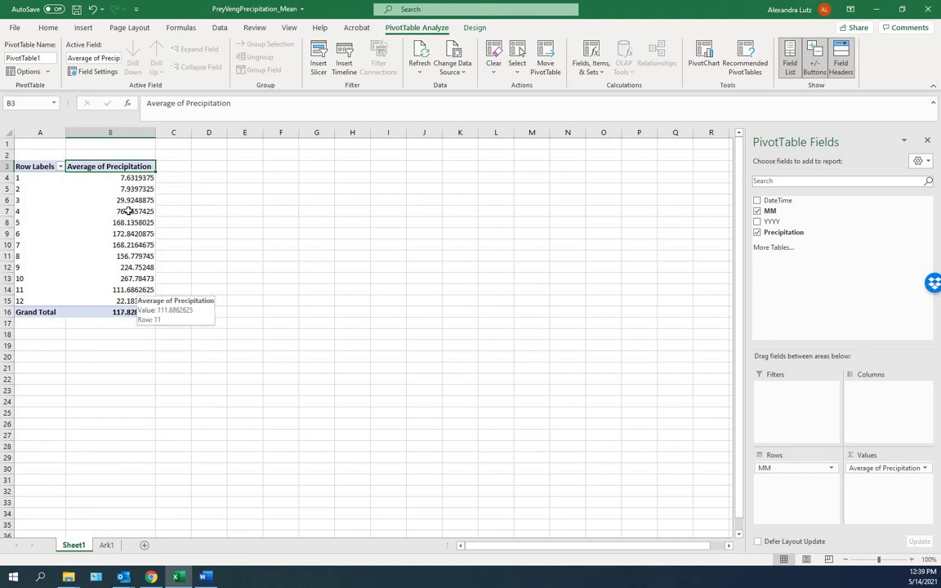
Copy the twelve monthly averages A4:B15 into cell A2 of a new sheet
drag(38, 179, 105, 300)
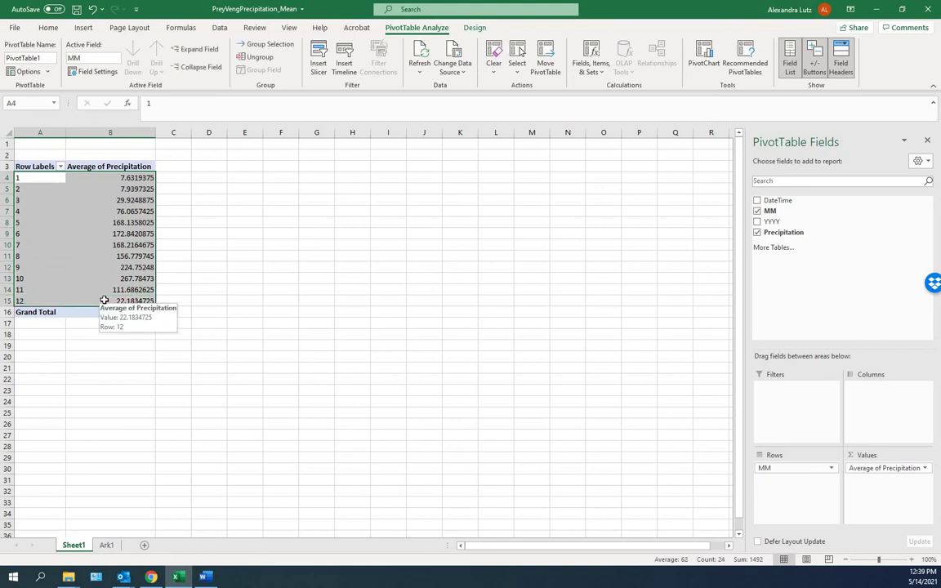
key(ctrl+c)
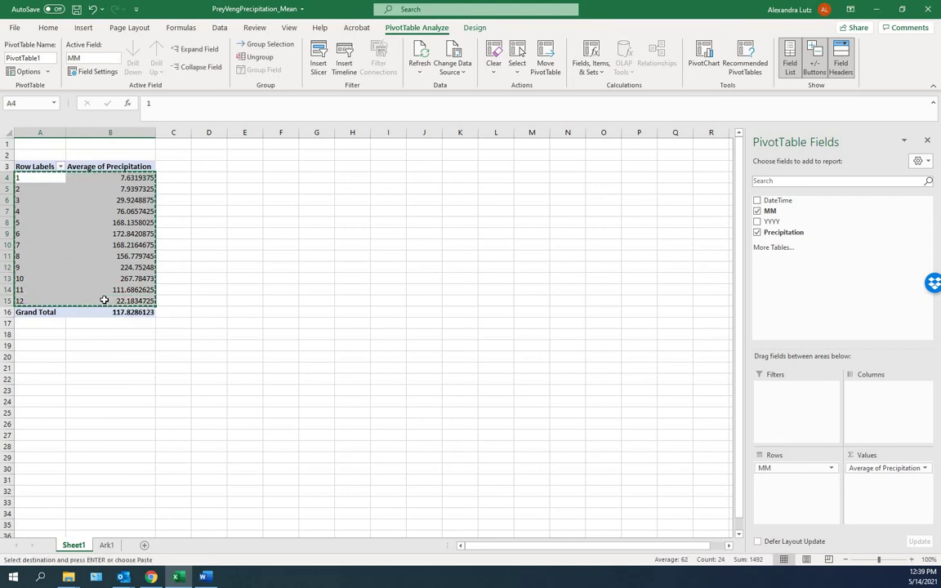
click(143, 546)
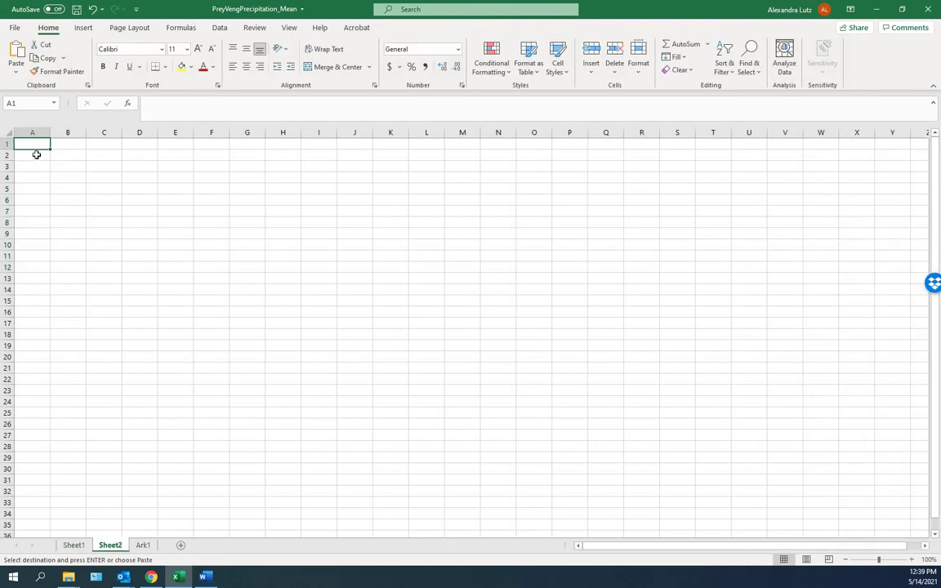
click(36, 154)
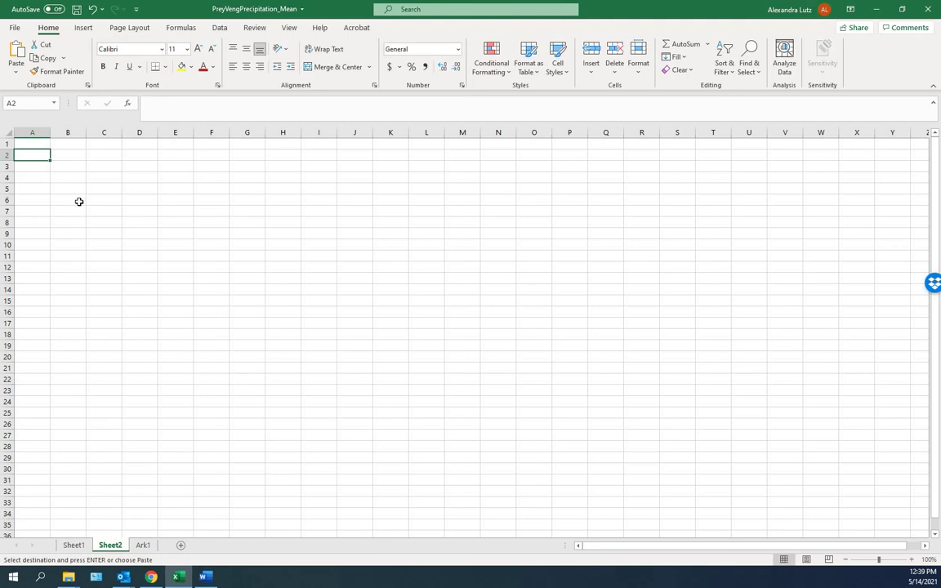
key(ctrl+v)
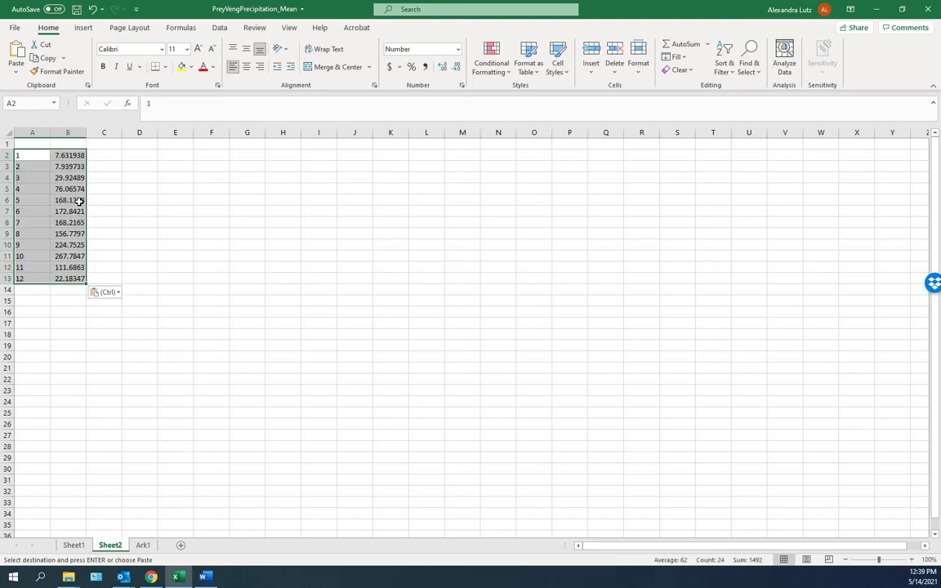
Add a Month header in A1 and fill month names Jan through Dec below it
click(33, 143)
text(Mo)
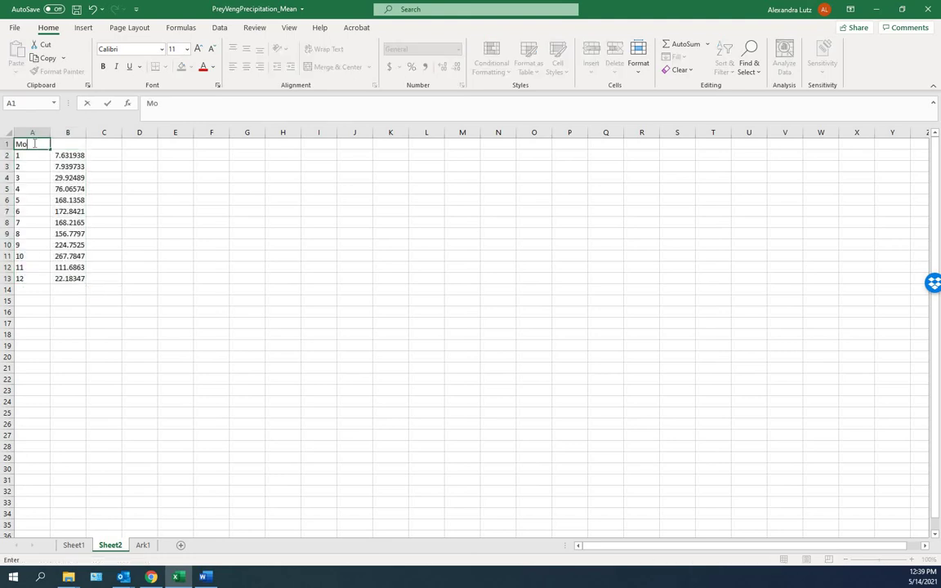
text(nth)
key(Return)
text(Jan)
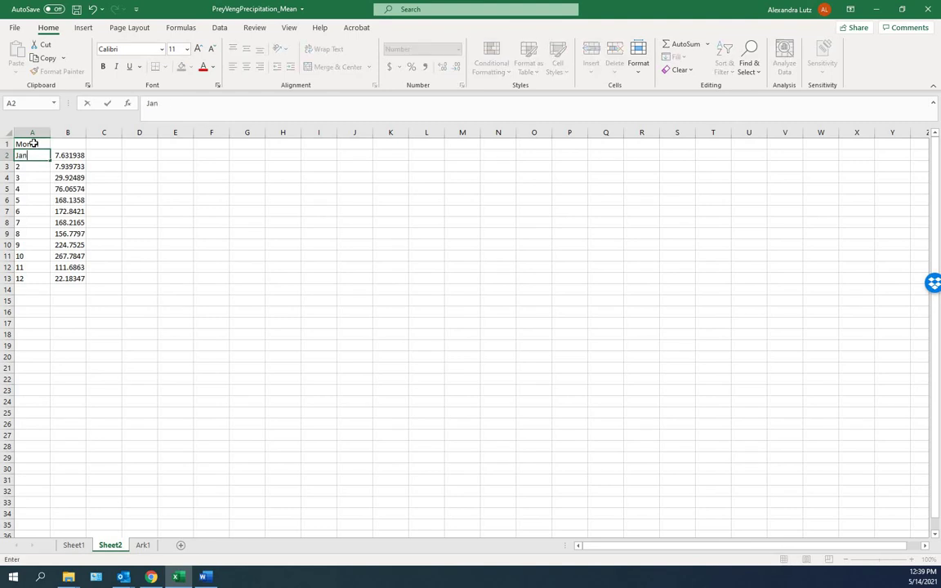
key(Return)
text(Feb)
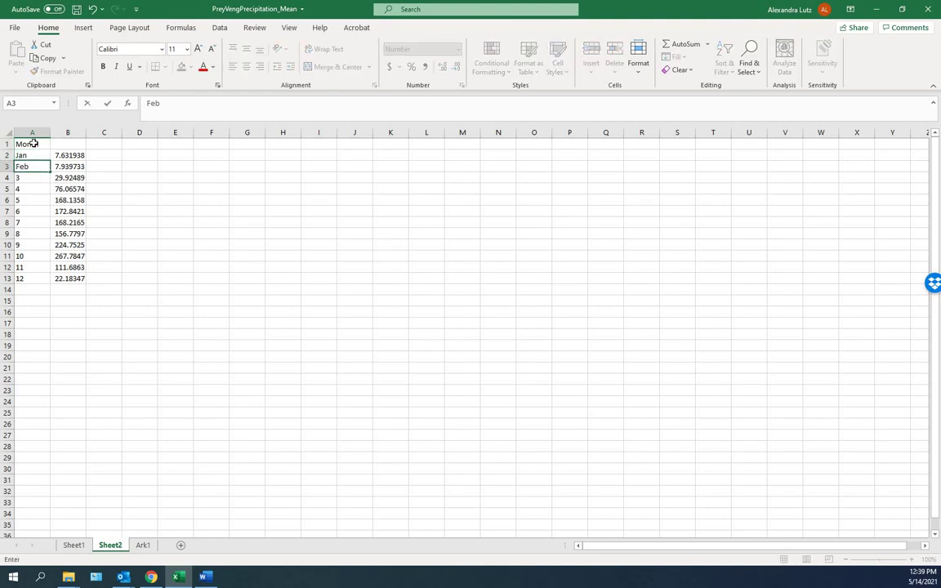
key(Up)
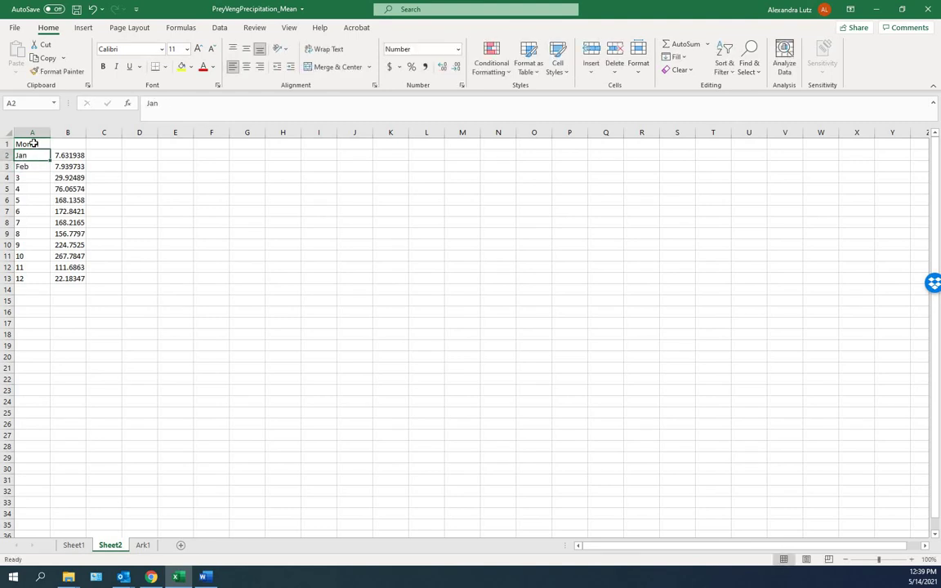
key(shift+Down)
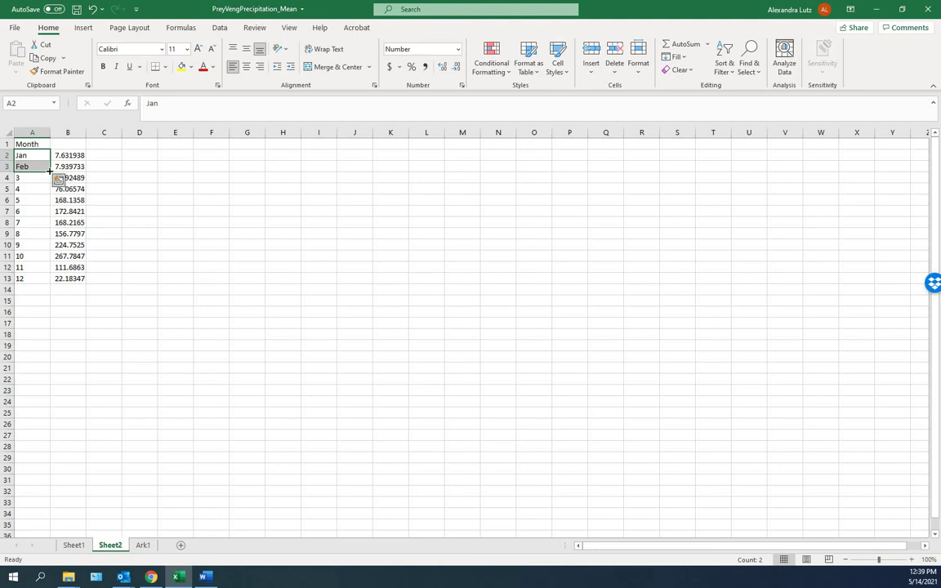
double_click(48, 171)
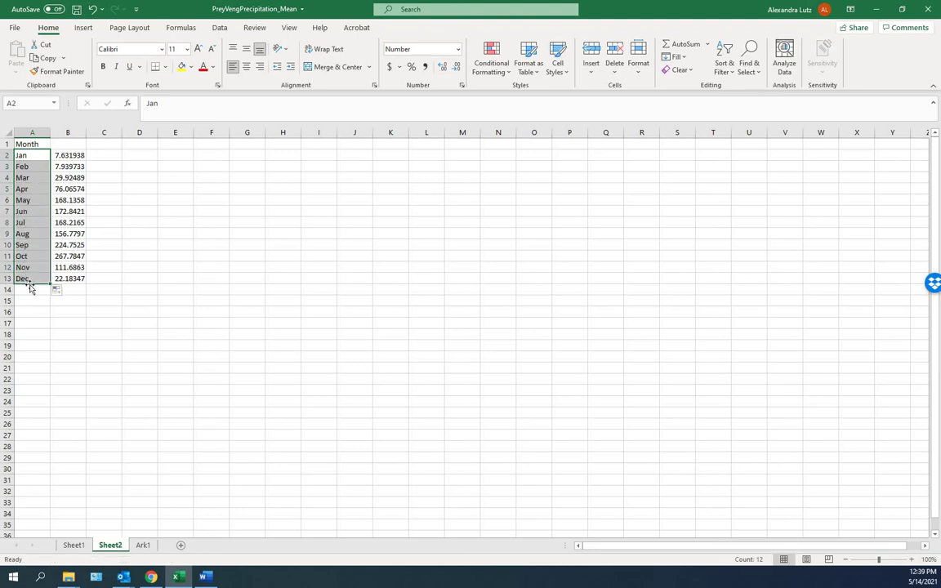
Label B1 'Precipitation' and A14 'SUM'
click(80, 142)
text(Pre)
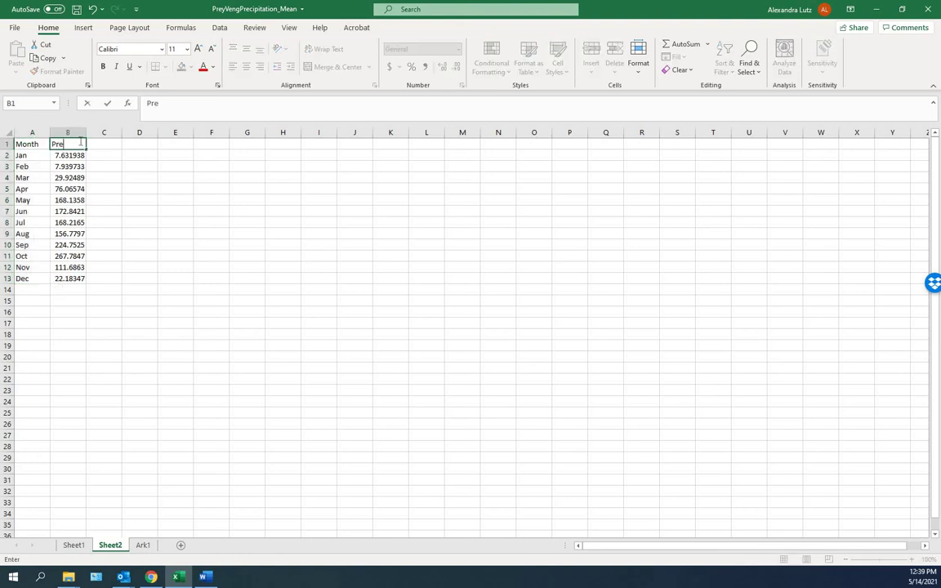
text(cipitation)
key(Return)
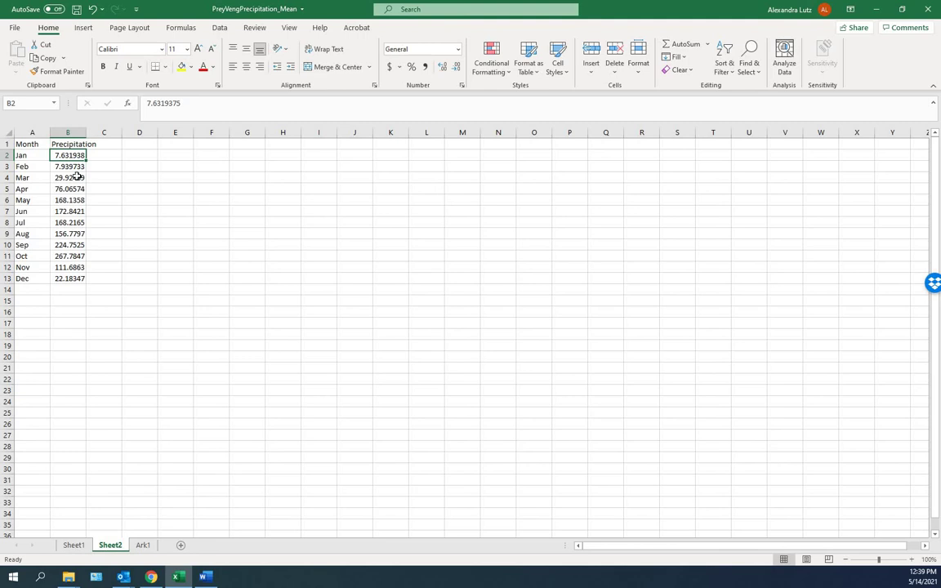
click(30, 291)
text(SUM)
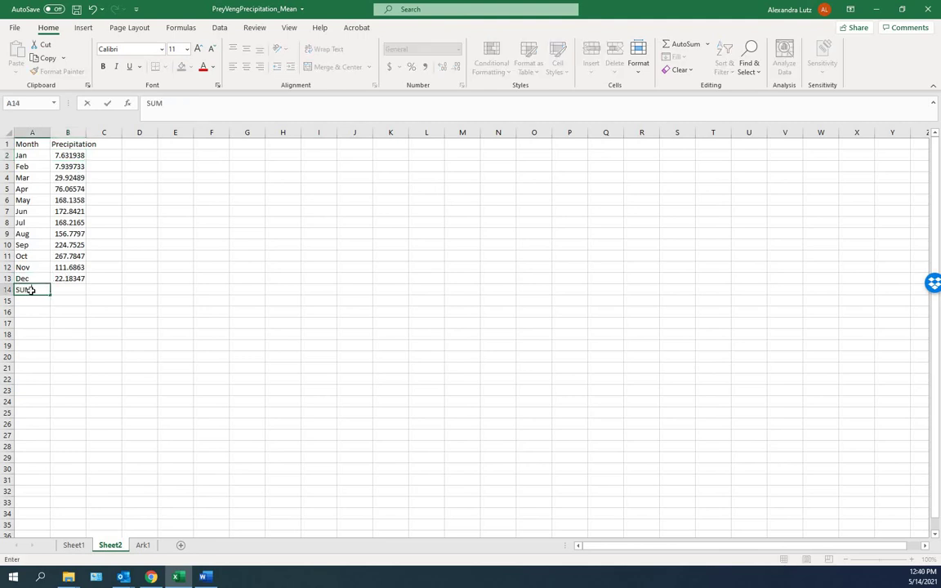
key(Return)
Enter =SUM(B2:B13) in B14 and reduce its displayed decimals
click(31, 291)
key(Tab)
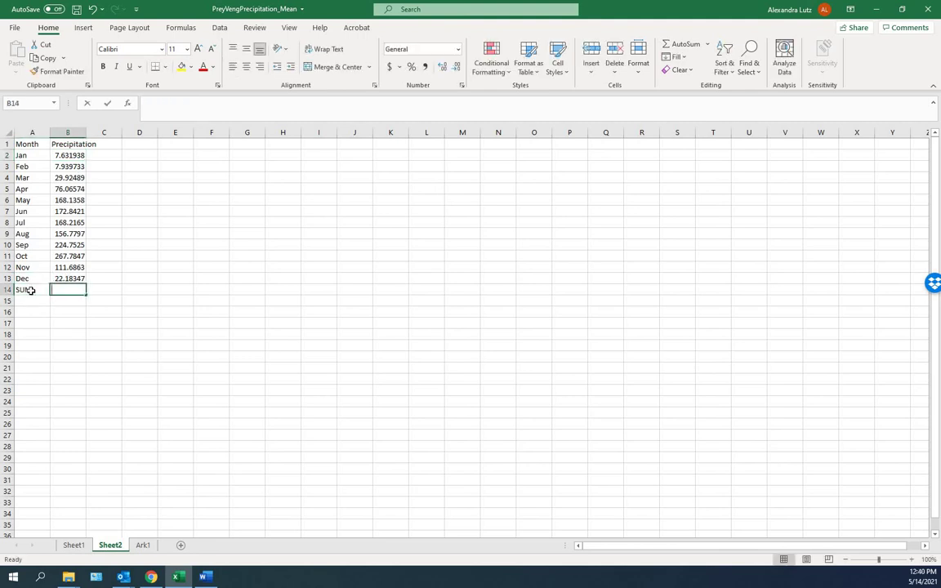
text(=sum()
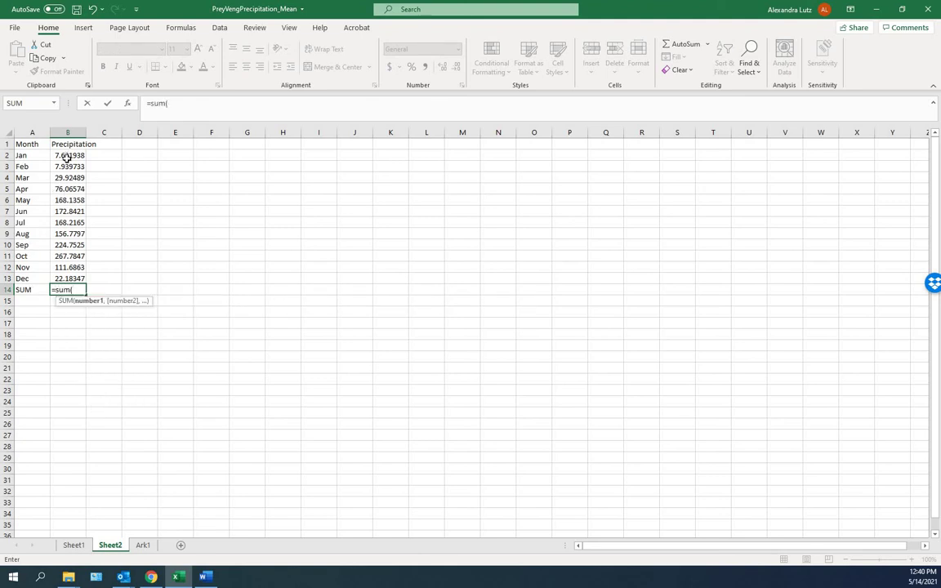
drag(67, 156, 77, 281)
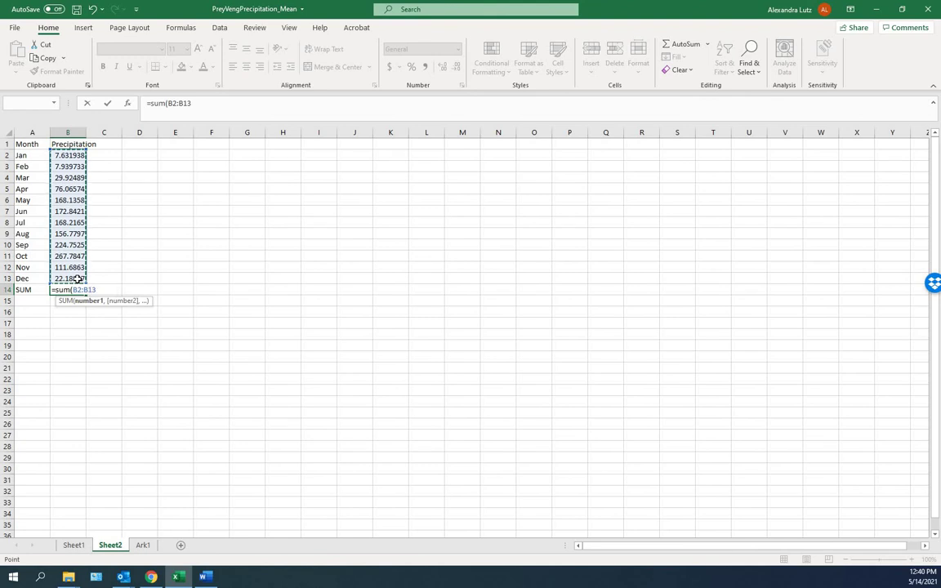
text())
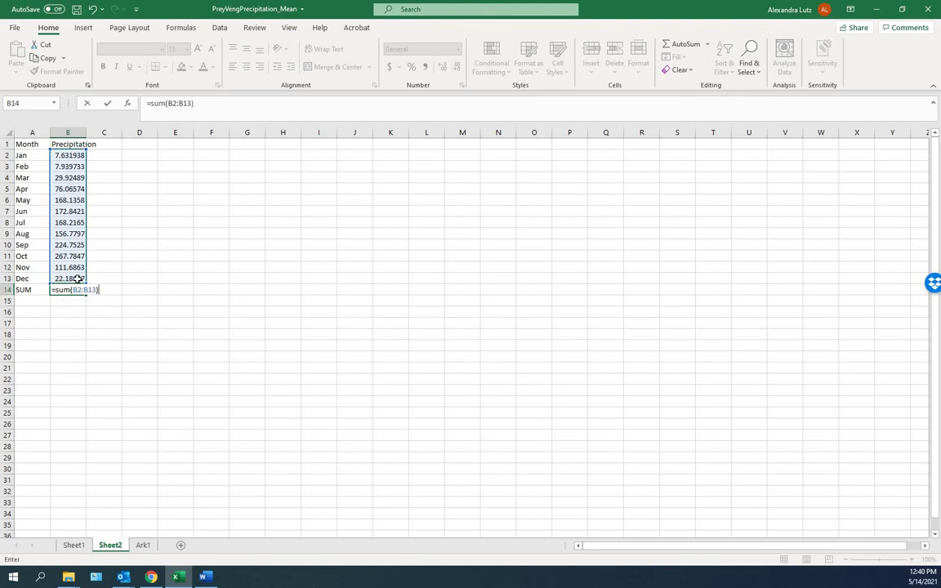
key(Return)
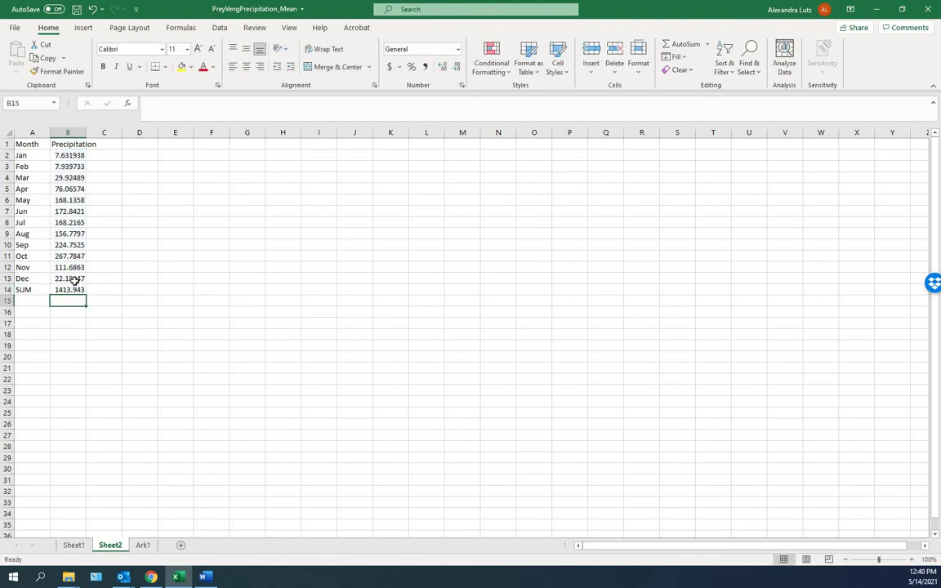
key(Up)
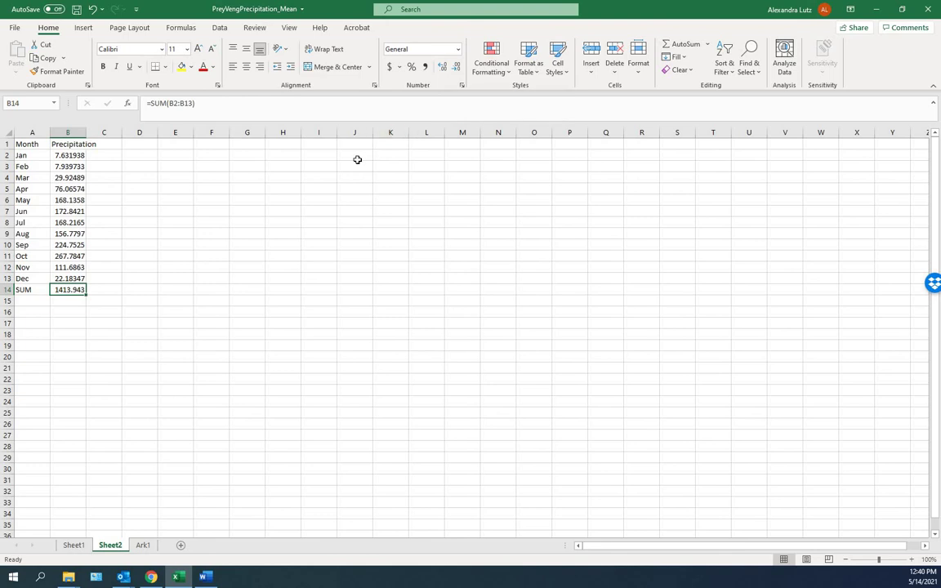
click(456, 71)
click(456, 71)
Add a 2-D clustered column PivotChart on Sheet1 and position it beside the pivot table
click(118, 278)
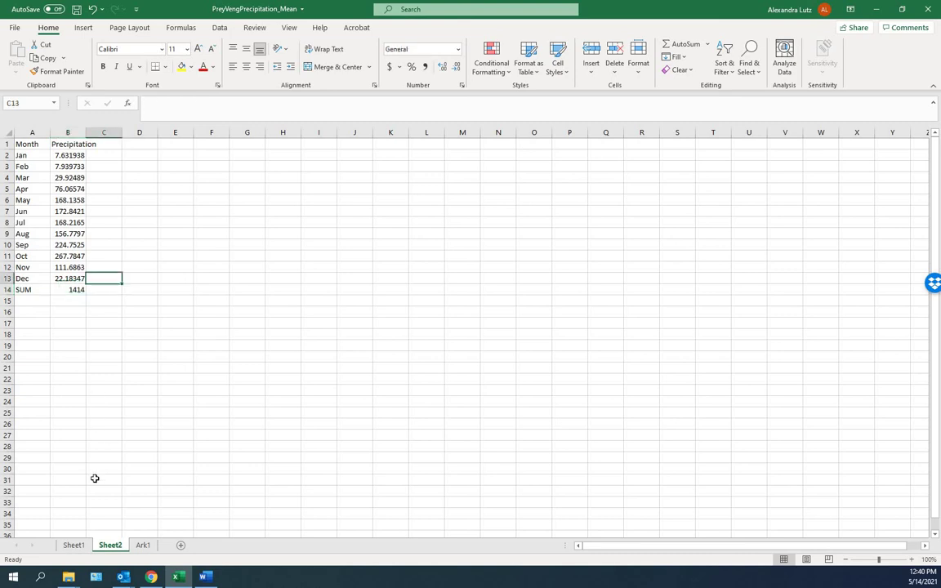
click(75, 546)
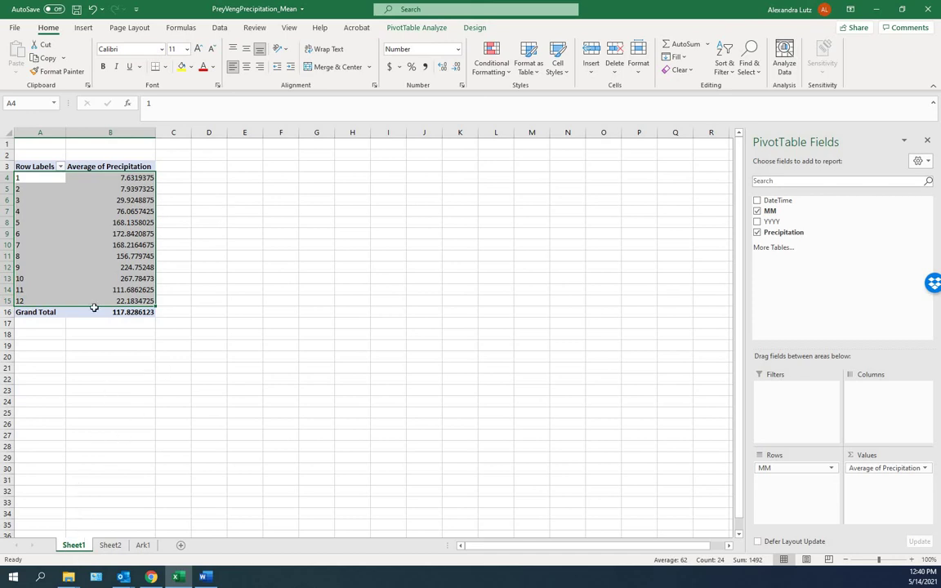
click(84, 28)
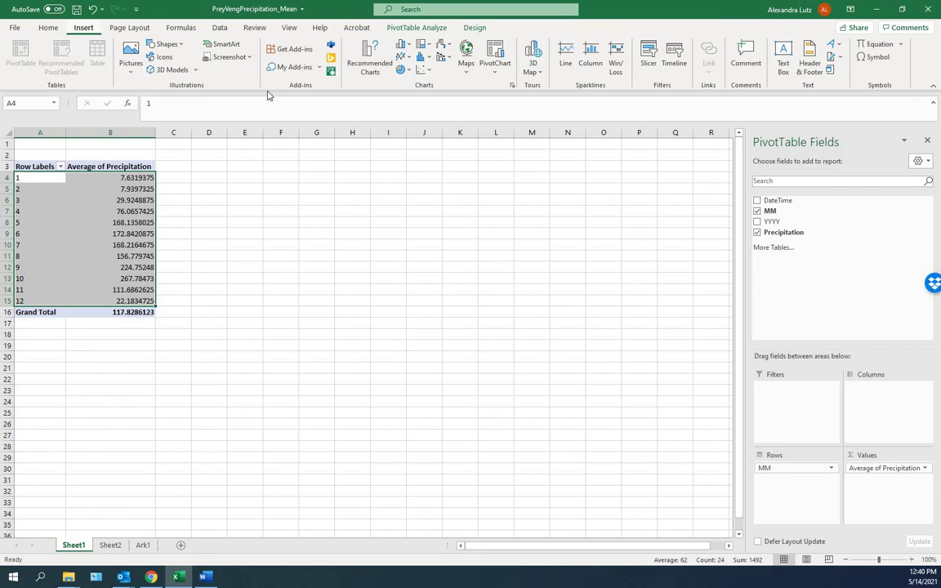
click(404, 46)
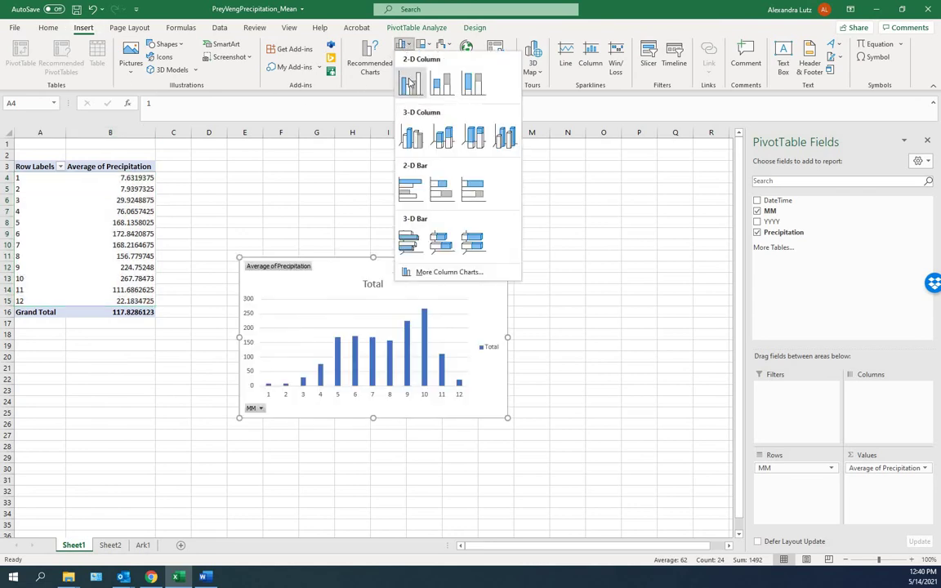
click(410, 84)
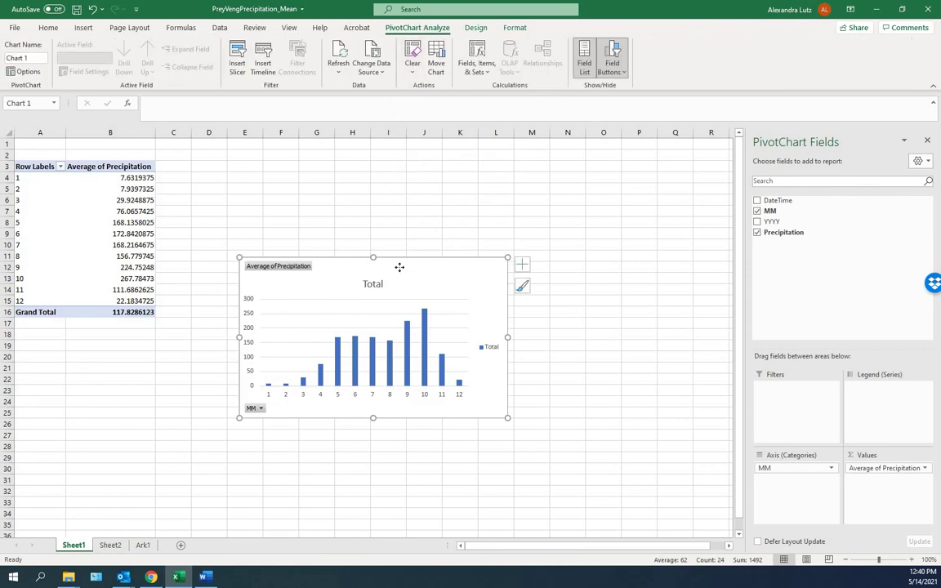
drag(367, 217, 551, 401)
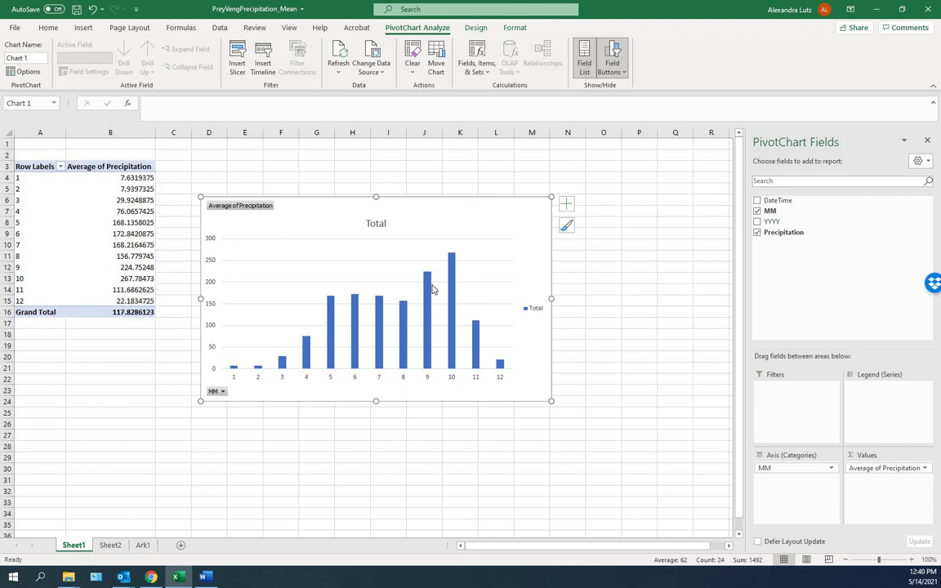
mouse_move(451, 259)
Move MM to the legend series, put YYYY on the axis, and widen the chart
mouse_move(792, 470)
mouse_down()
mouse_move(817, 404)
mouse_move(879, 398)
mouse_up()
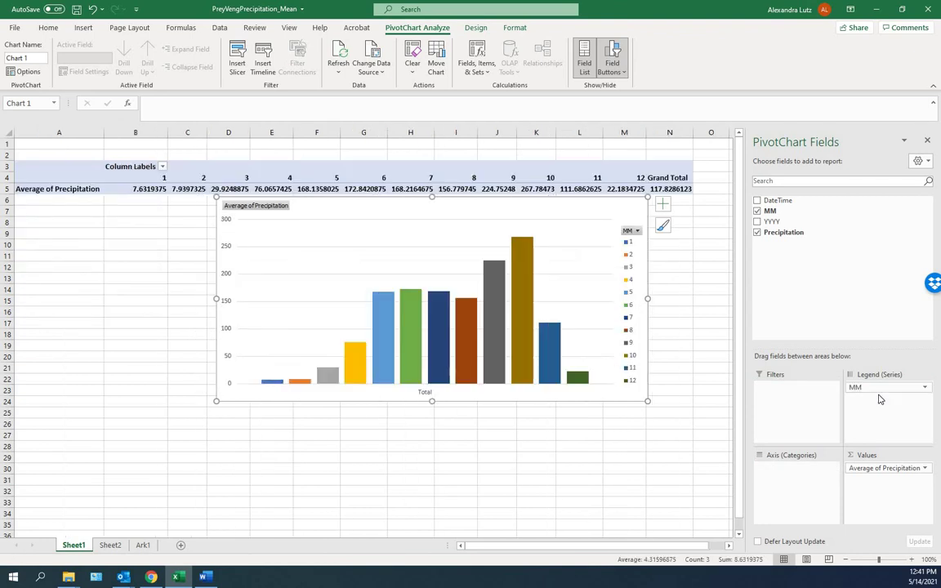
drag(783, 223, 786, 482)
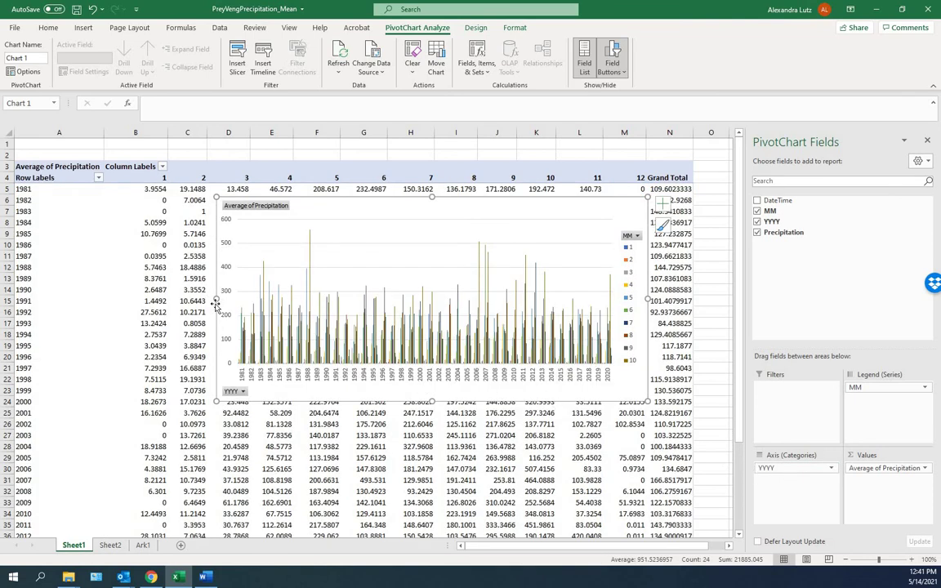
mouse_move(85, 309)
mouse_down()
mouse_move(108, 312)
mouse_move(87, 307)
mouse_up()
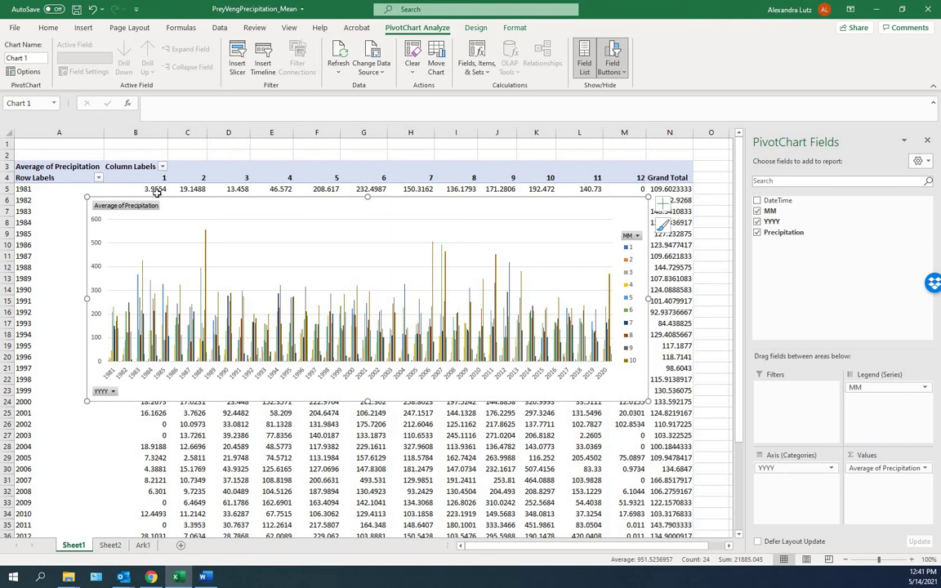
Filter the pivot table's year rows to only 1985 and 1986
drag(267, 210, 315, 211)
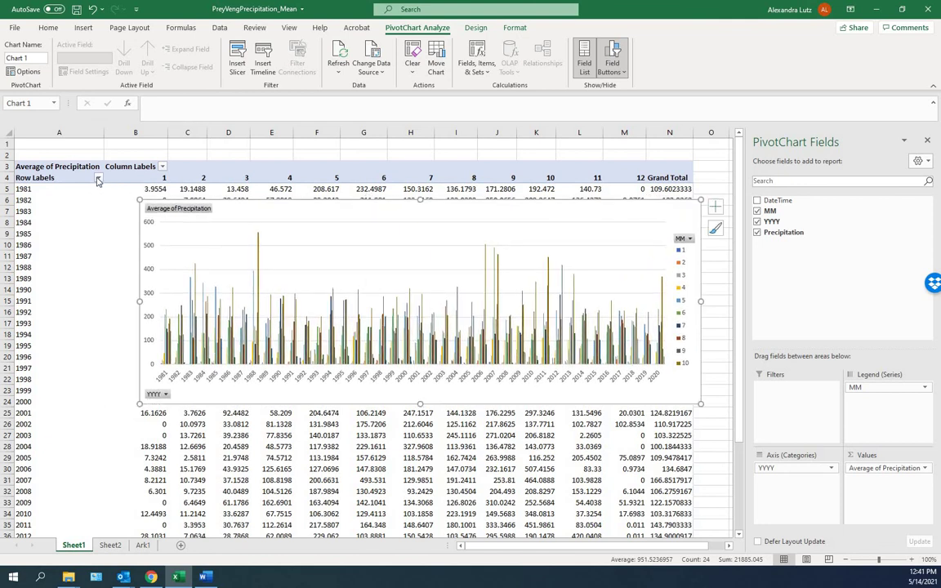
click(98, 178)
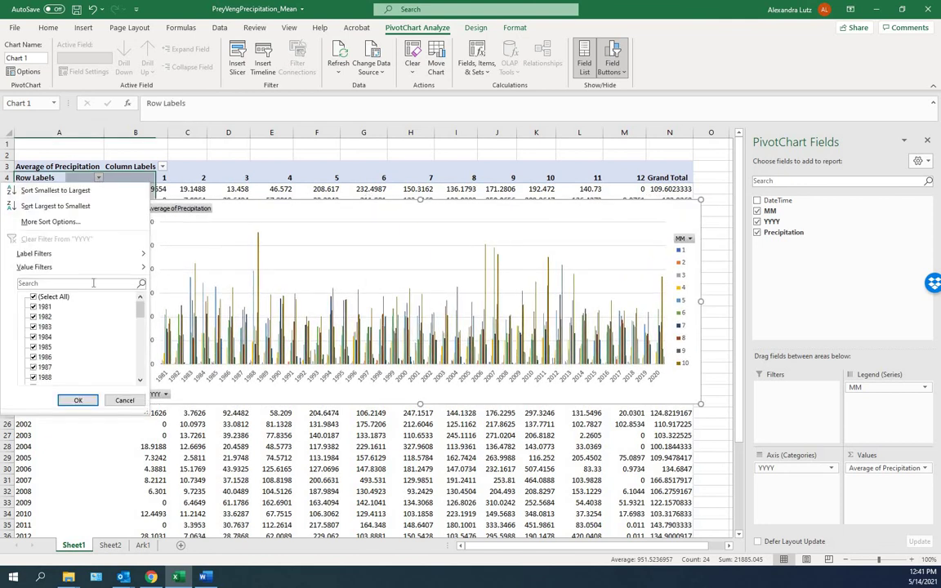
click(33, 297)
click(34, 347)
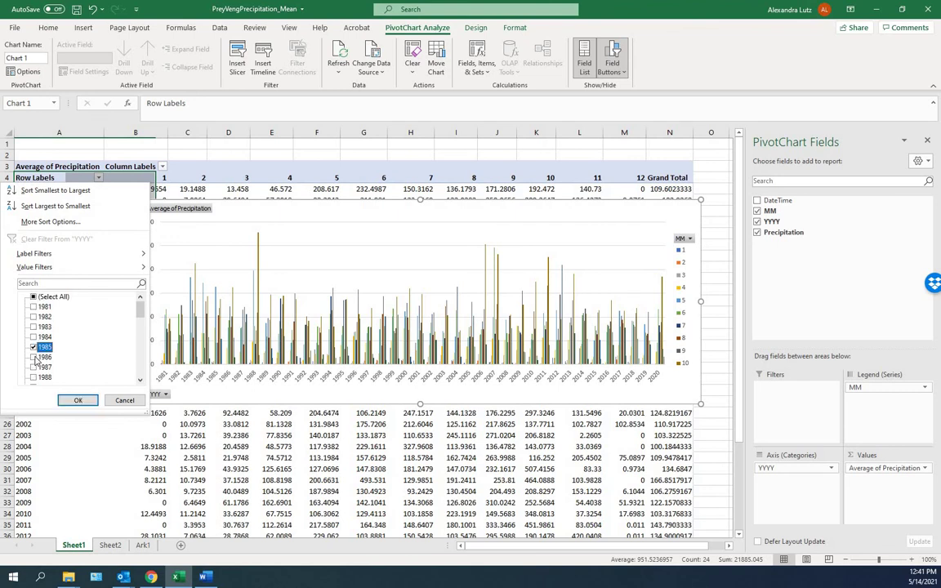
key(space)
click(78, 401)
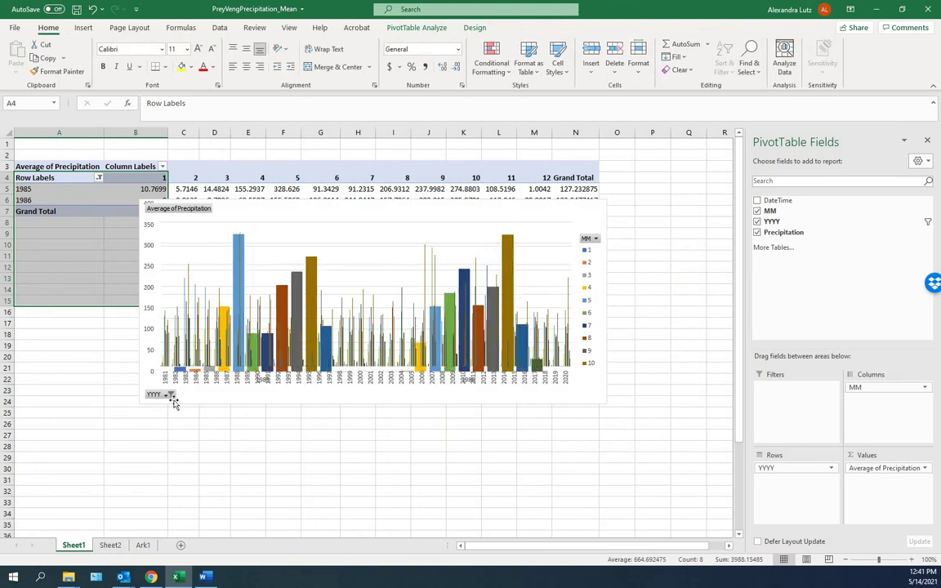
Move the chart below the pivot table and reselect all years in the filter
drag(486, 206, 486, 261)
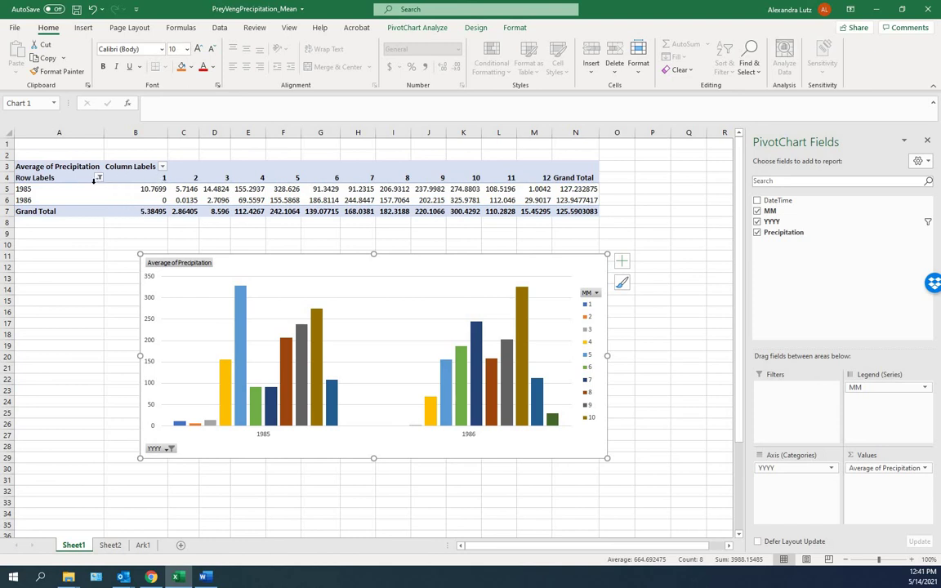
click(98, 178)
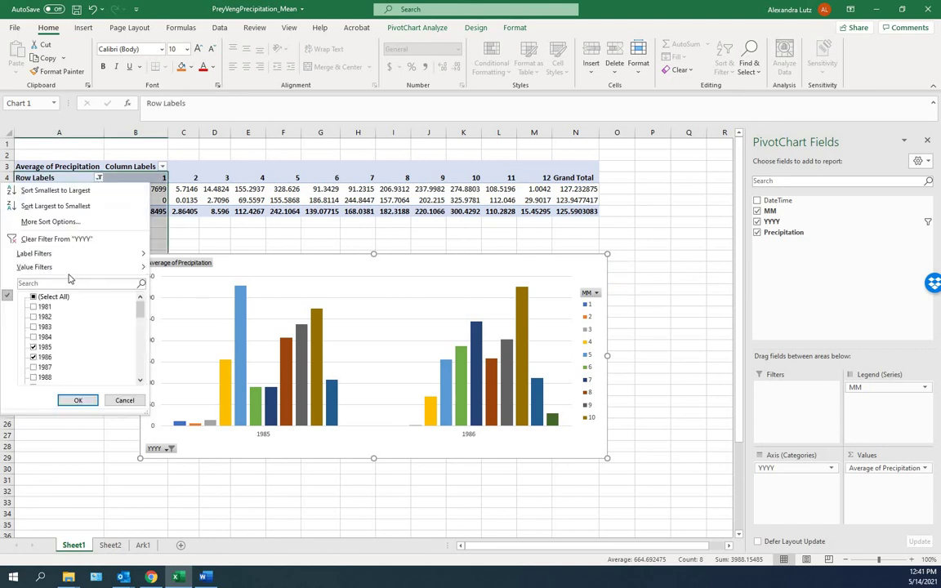
click(33, 297)
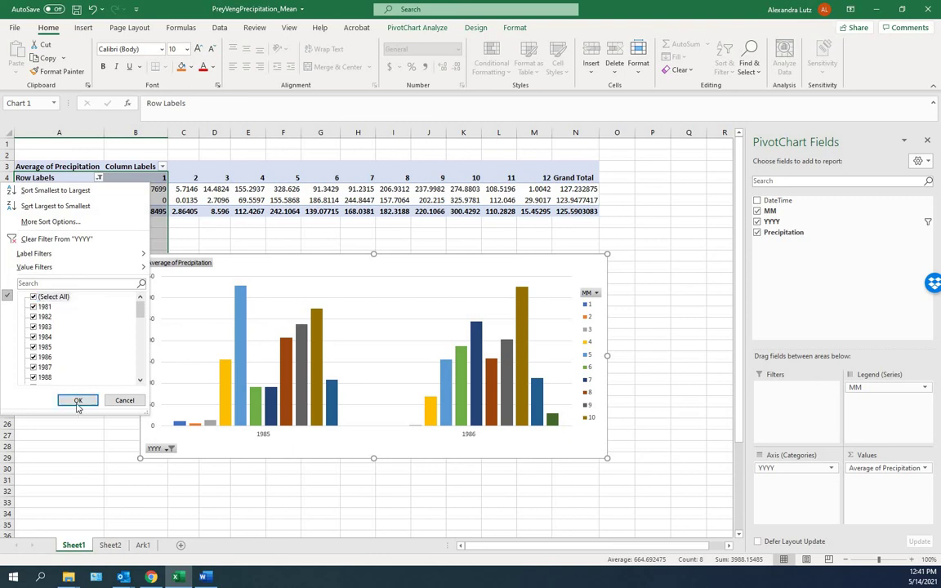